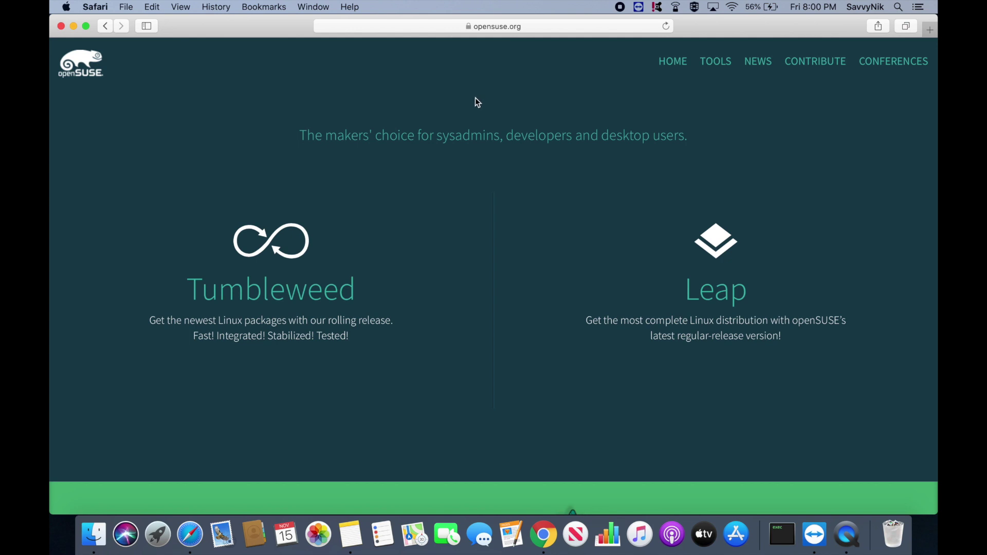
Go to the Tumbleweed installation page through Tumbleweed's options on opensuse.org
mouse_move(282, 273)
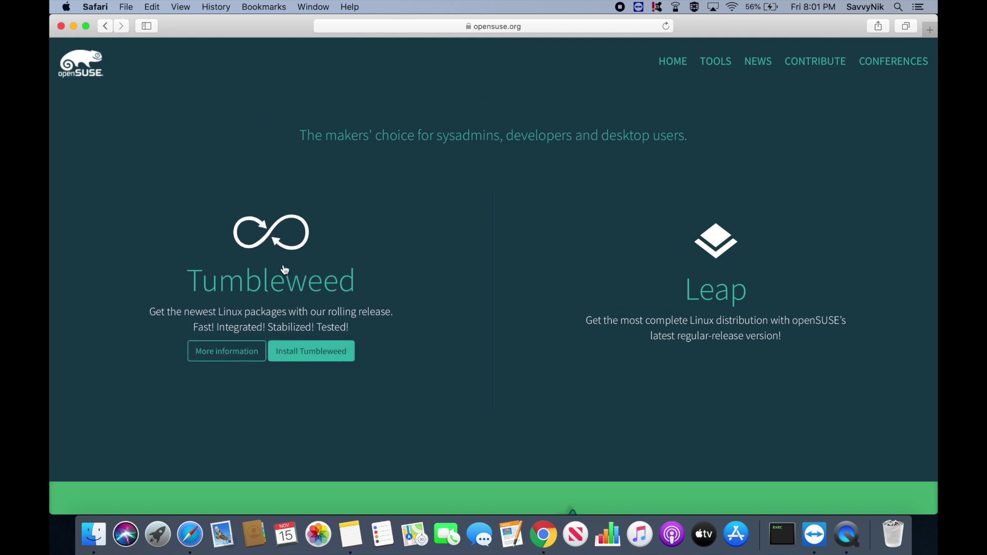
mouse_move(681, 247)
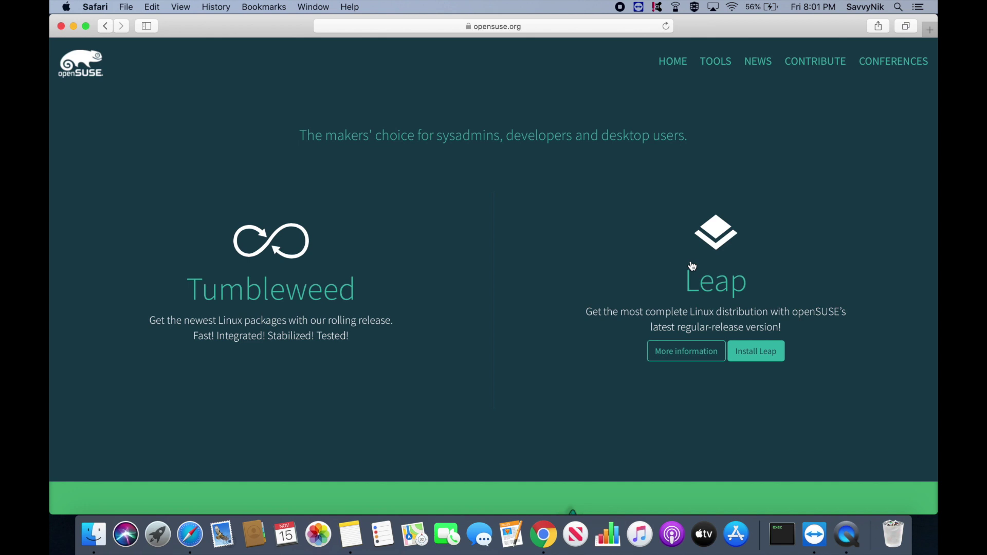
mouse_move(317, 253)
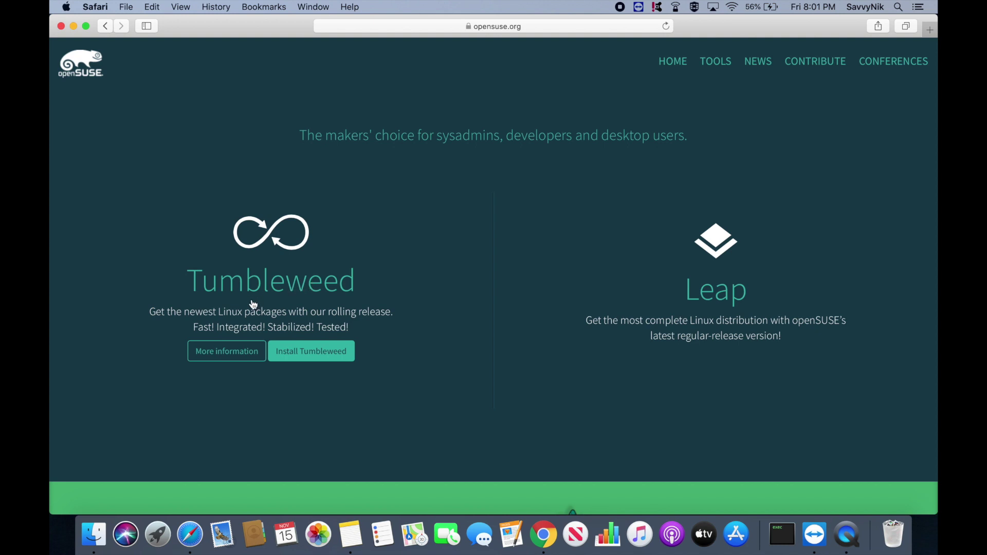
click(330, 357)
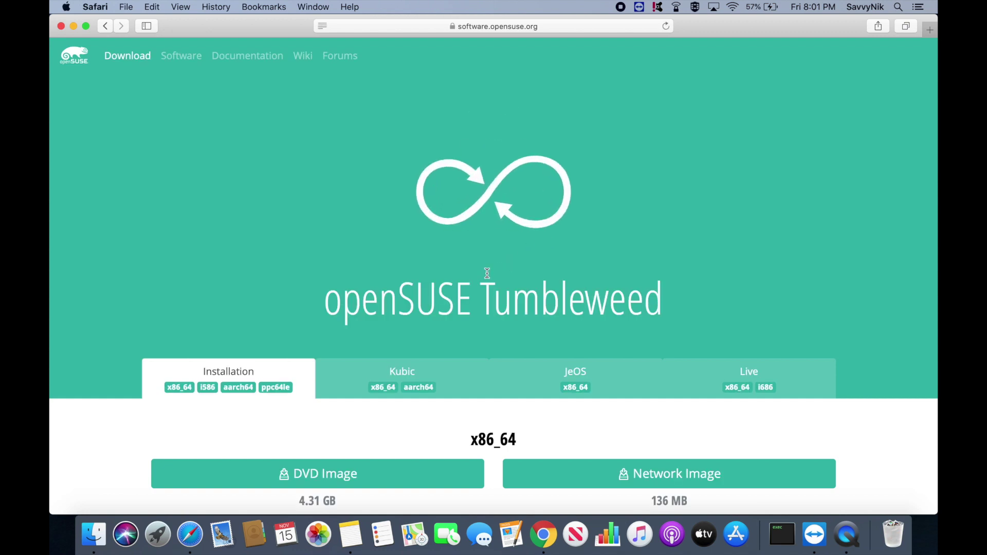
Scroll through the download options, then return to the x86_64 DVD and Network images
scroll(488, 275, down, 5)
scroll(442, 292, down, 2)
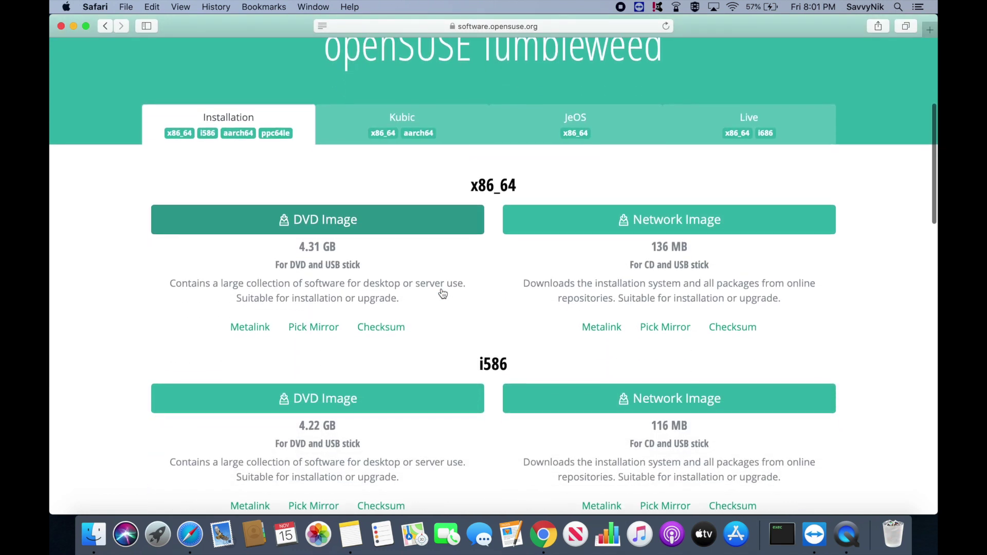
scroll(442, 293, down, 2)
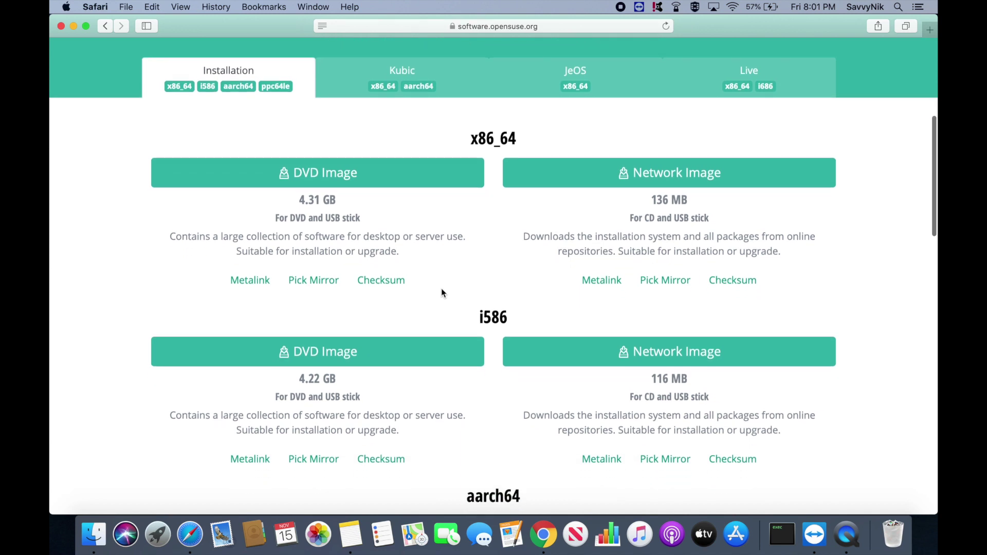
scroll(418, 226, up, 1)
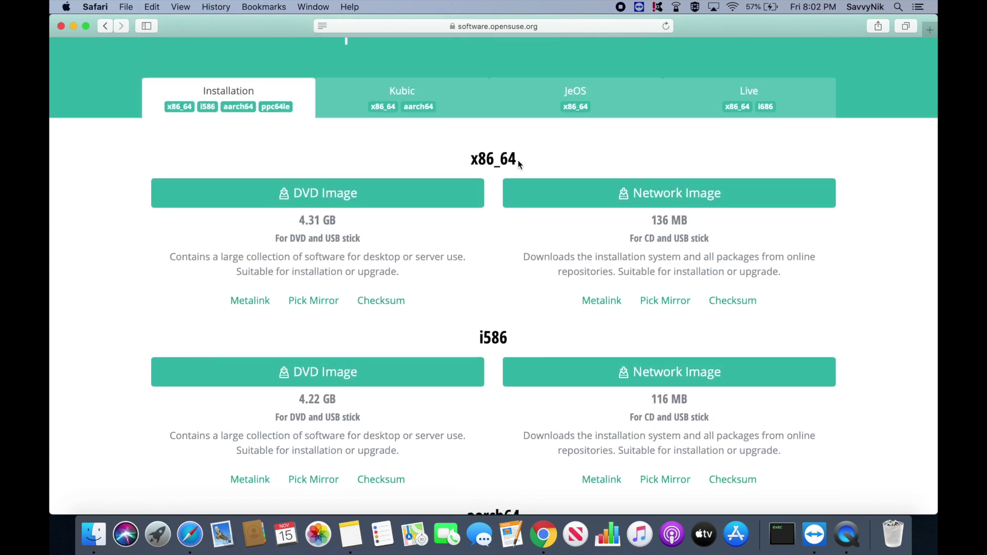
scroll(504, 168, down, 1)
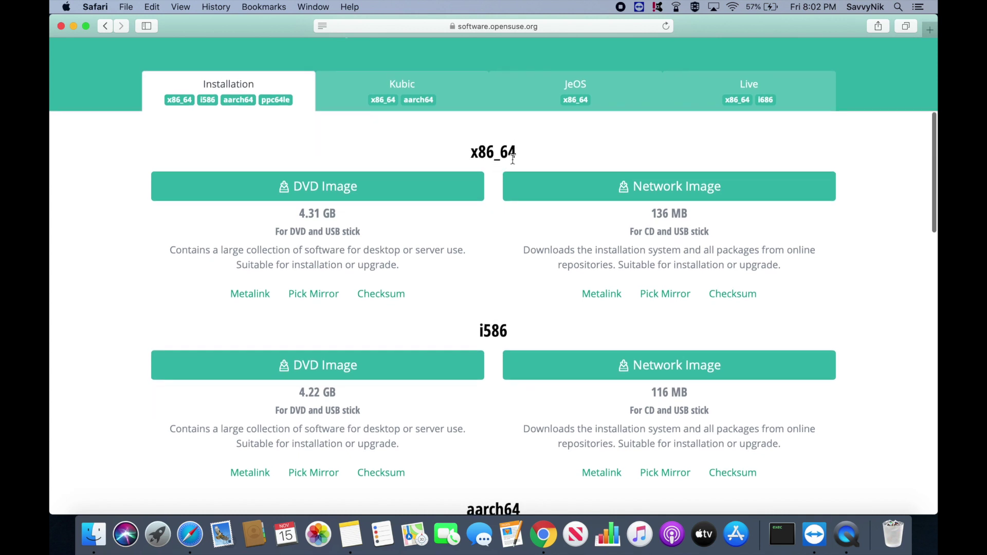
scroll(485, 166, down, 5)
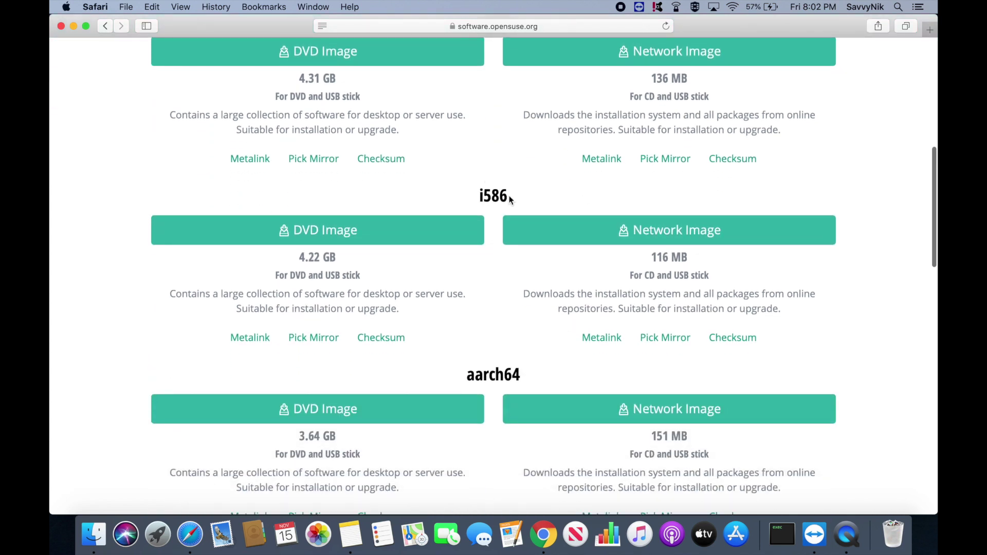
scroll(485, 198, down, 5)
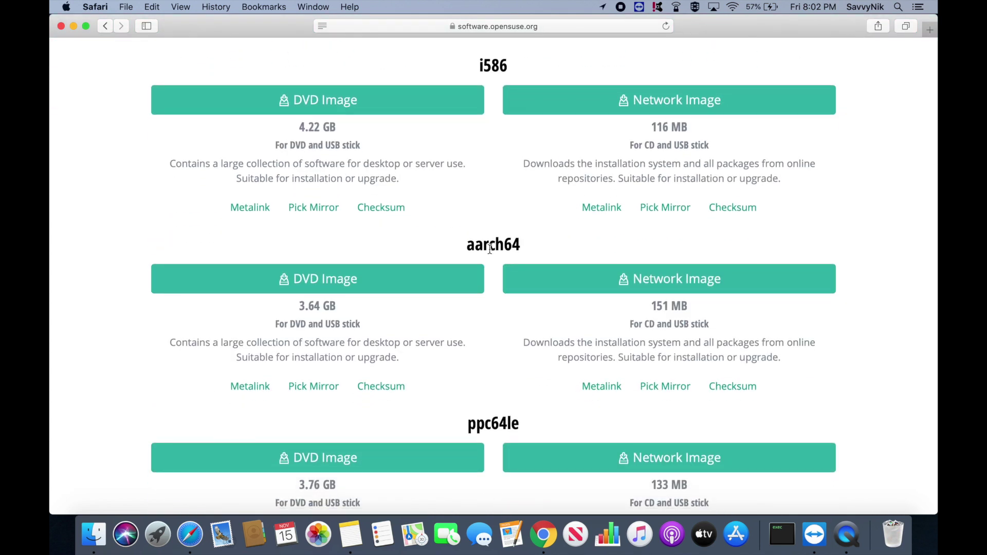
scroll(502, 260, down, 4)
scroll(512, 316, down, 2)
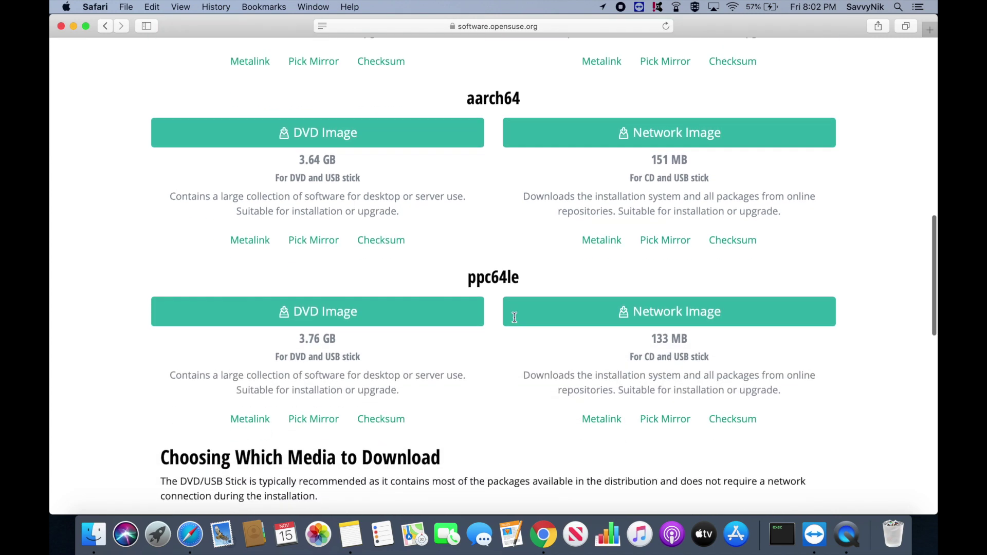
scroll(489, 368, up, 12)
scroll(489, 368, up, 7)
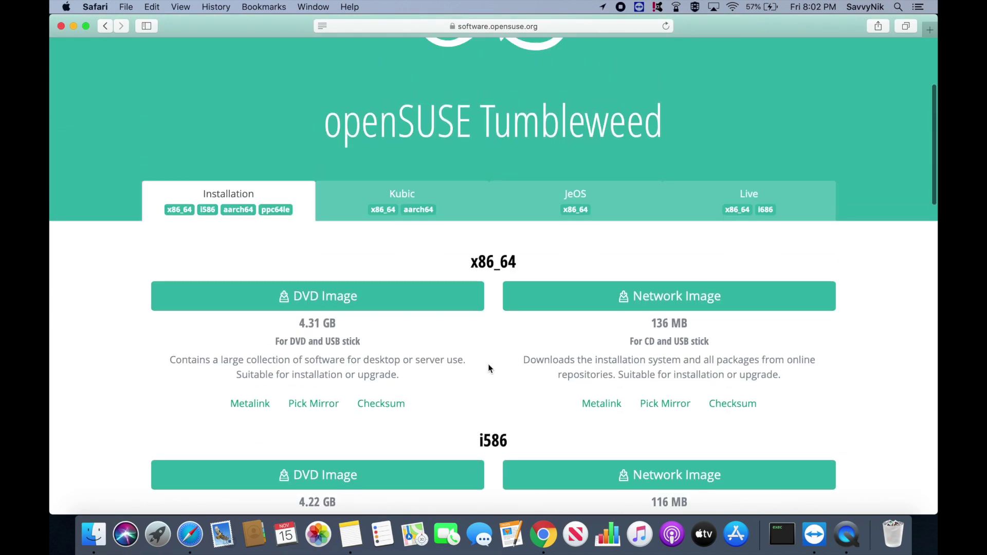
drag(469, 261, 528, 258)
click(529, 258)
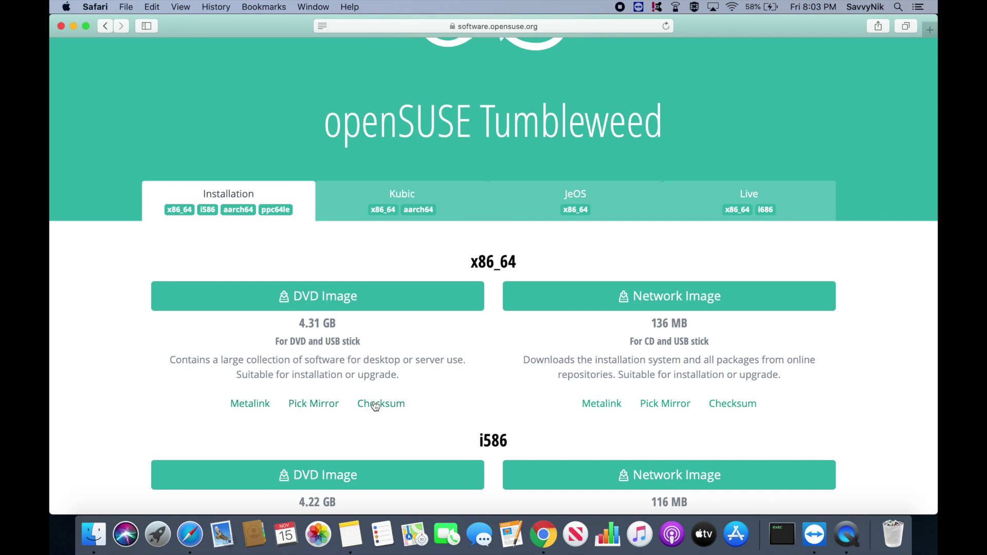
Download the 4.63 GB x86_64 DVD ISO from the preferred mirror and check its progress
click(321, 404)
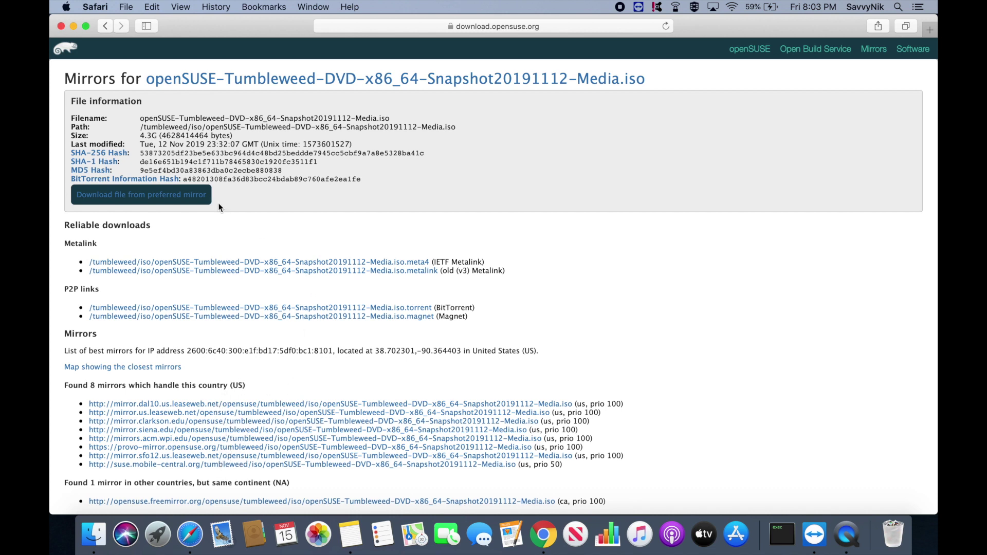
click(117, 201)
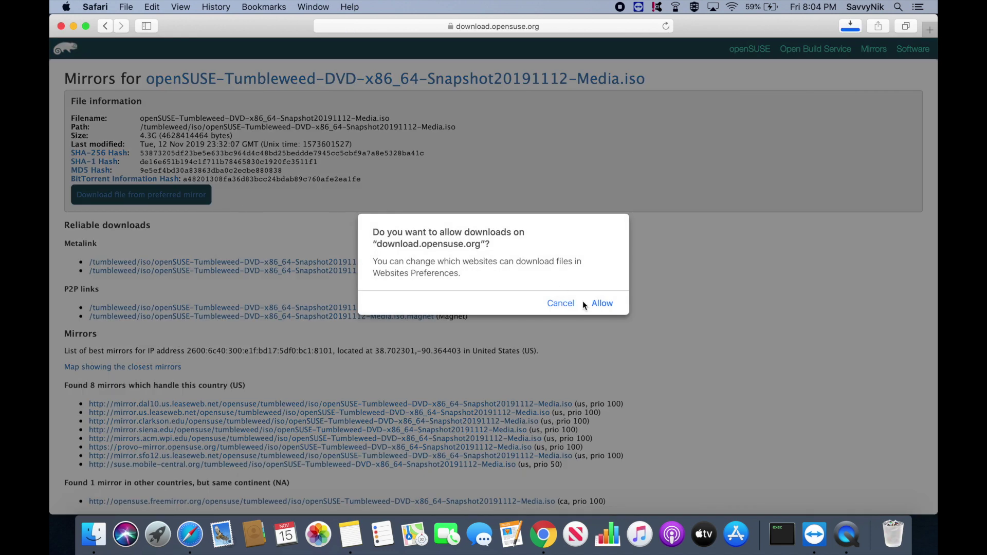
click(611, 304)
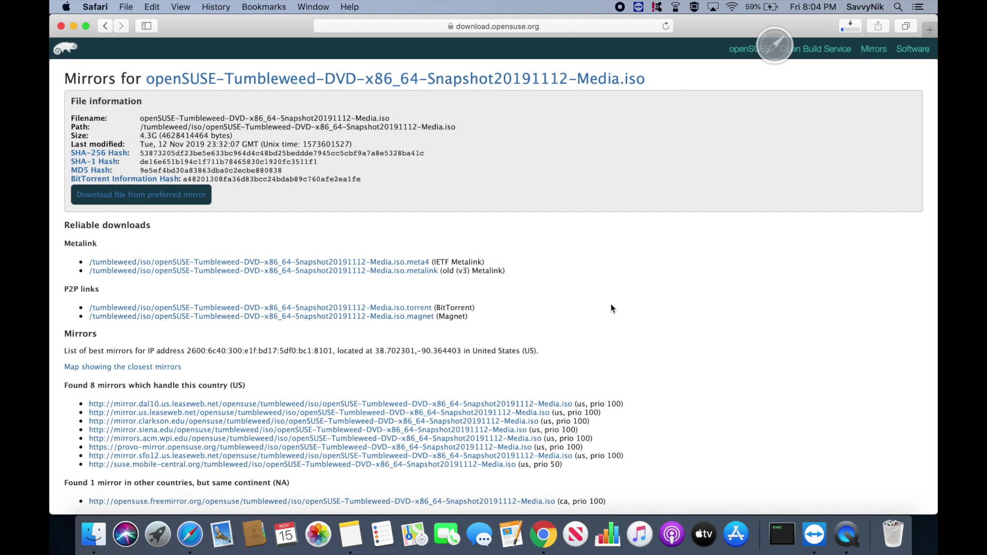
click(854, 26)
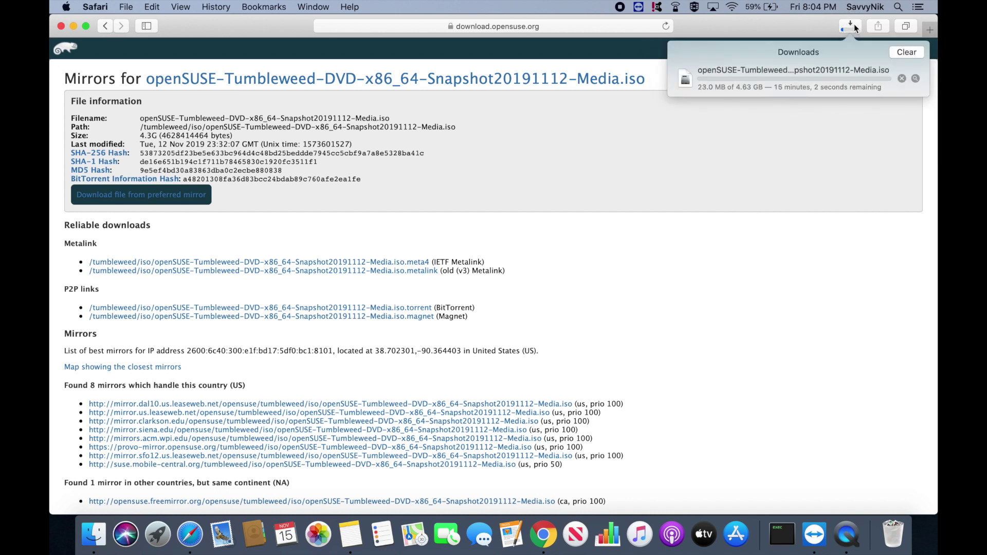
click(805, 162)
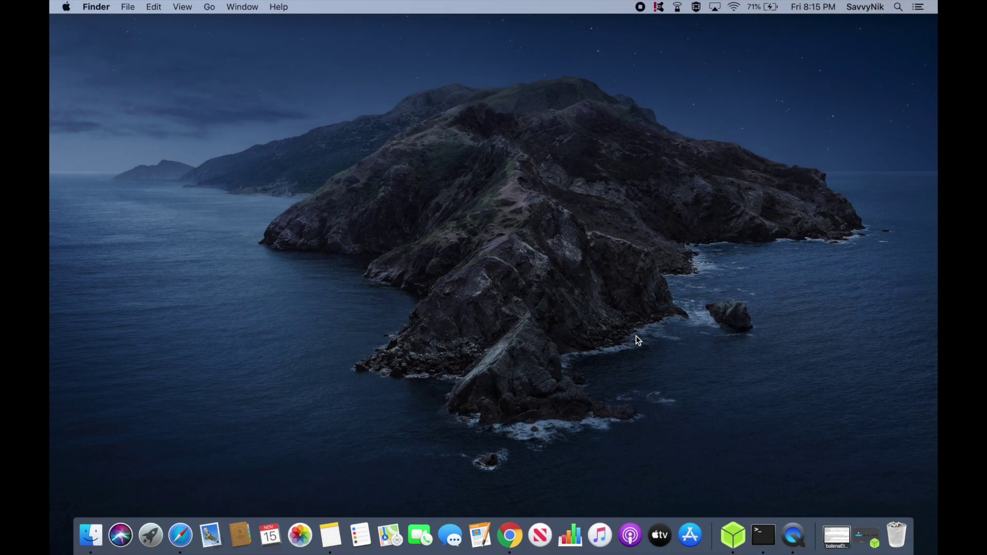
Launch balenaEtcher from the Dock
click(733, 535)
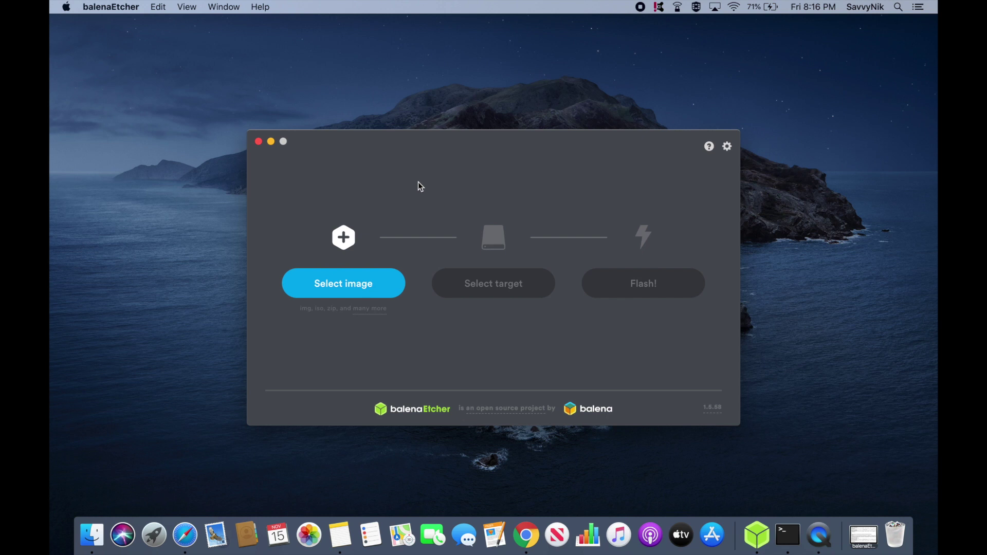
Pick the 4.63 GB openSUSE Tumbleweed DVD ISO from Downloads as the image to flash
click(322, 288)
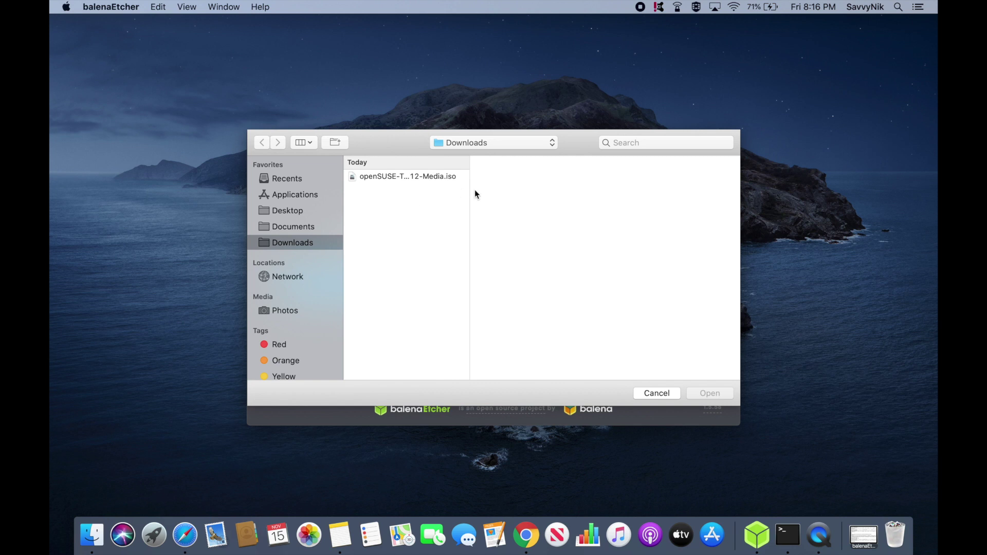
double_click(469, 190)
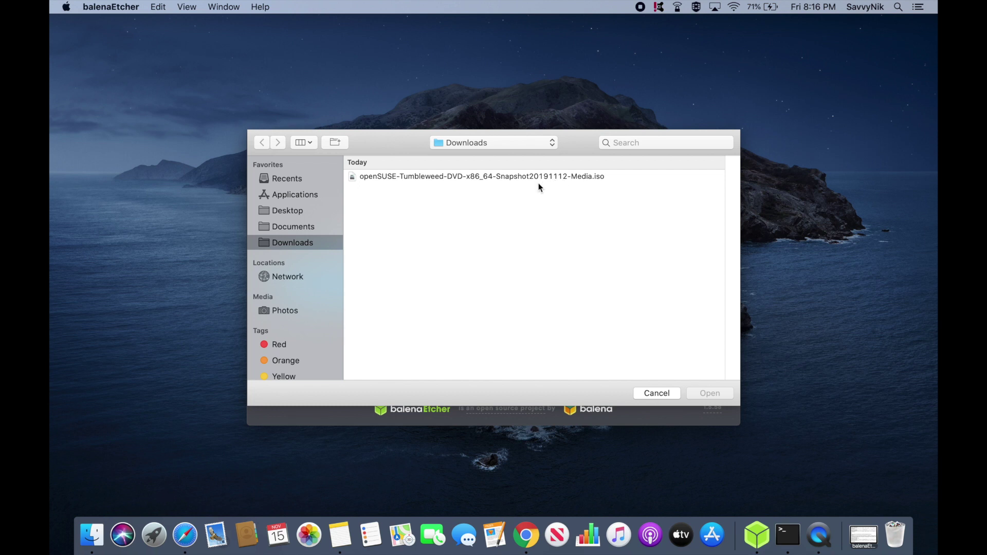
click(576, 176)
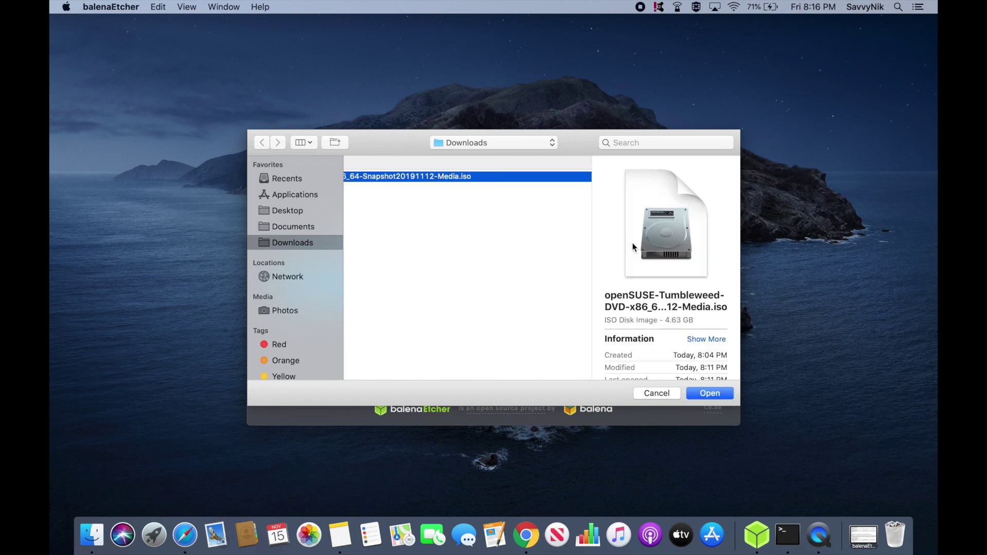
click(694, 394)
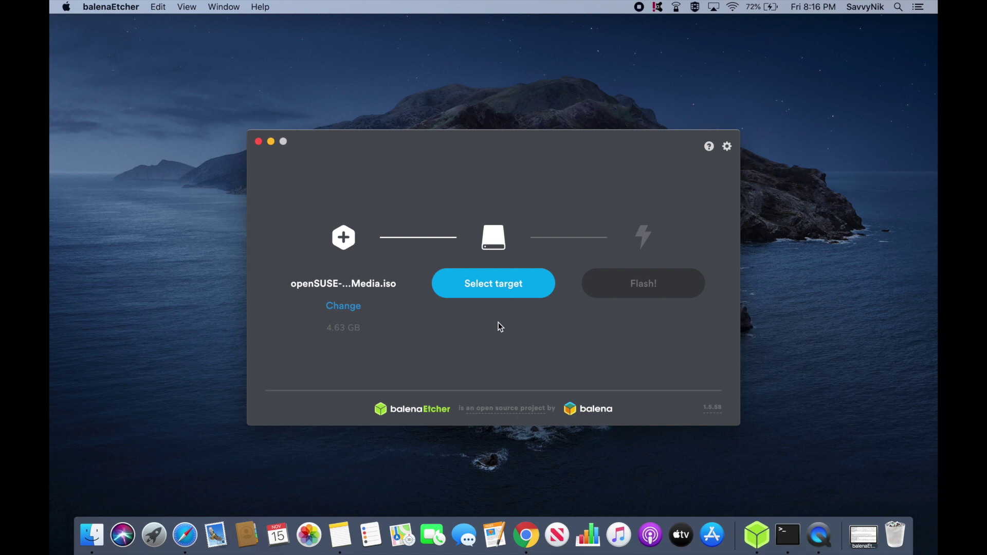
Ignore the unreadable-disk warning and keep the 16.01 GB SanDisk Cruzer Glide as target
click(525, 196)
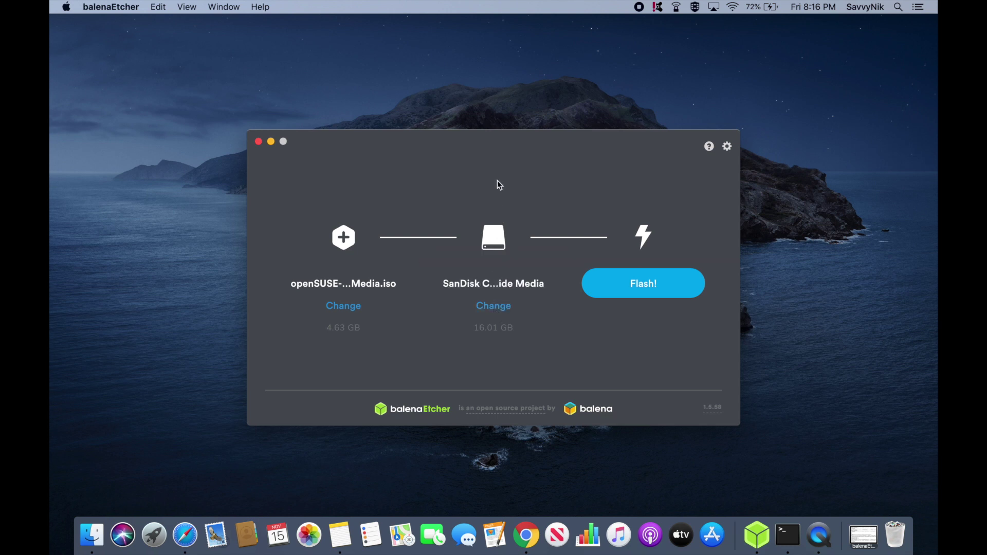
click(494, 307)
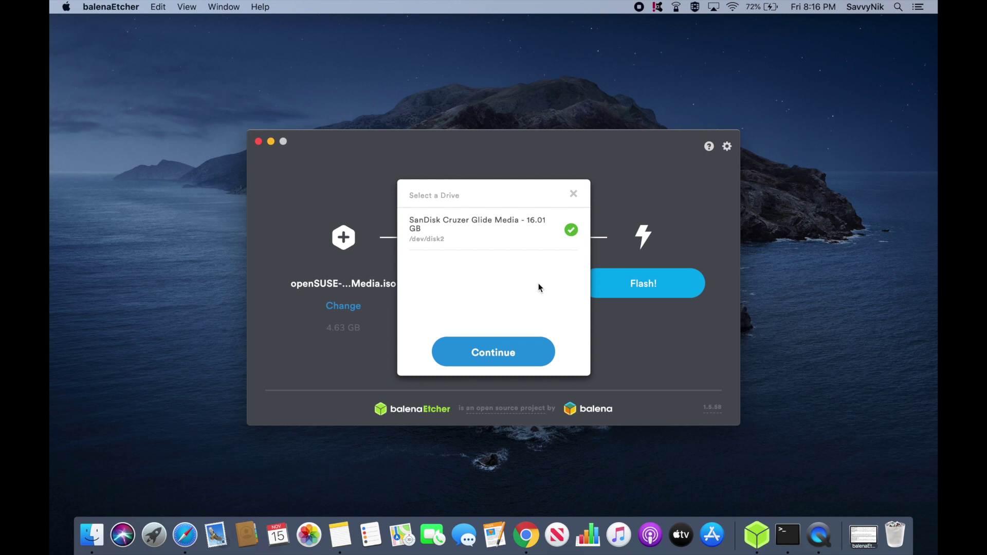
click(573, 195)
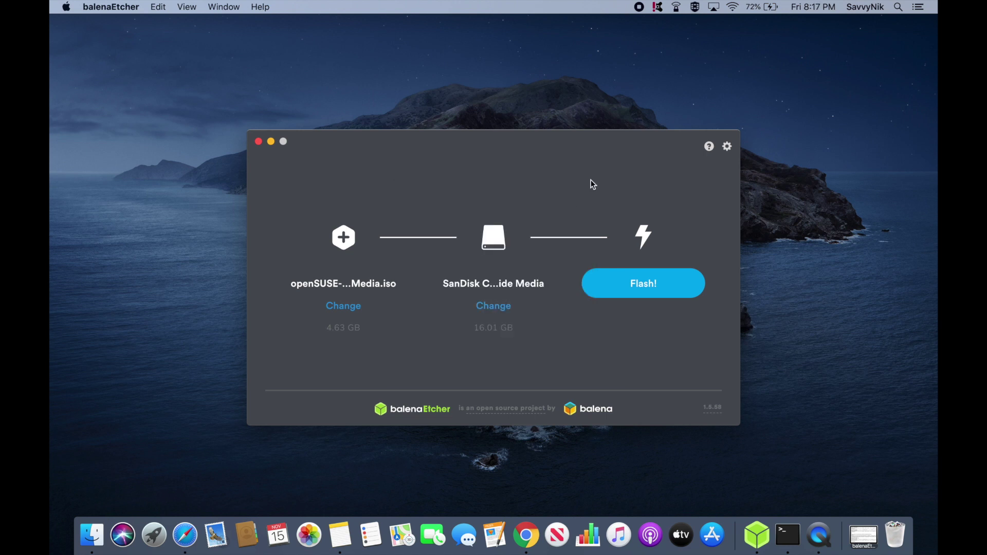
Flash the Tumbleweed ISO onto the SanDisk drive, then boot the PC from it
click(628, 287)
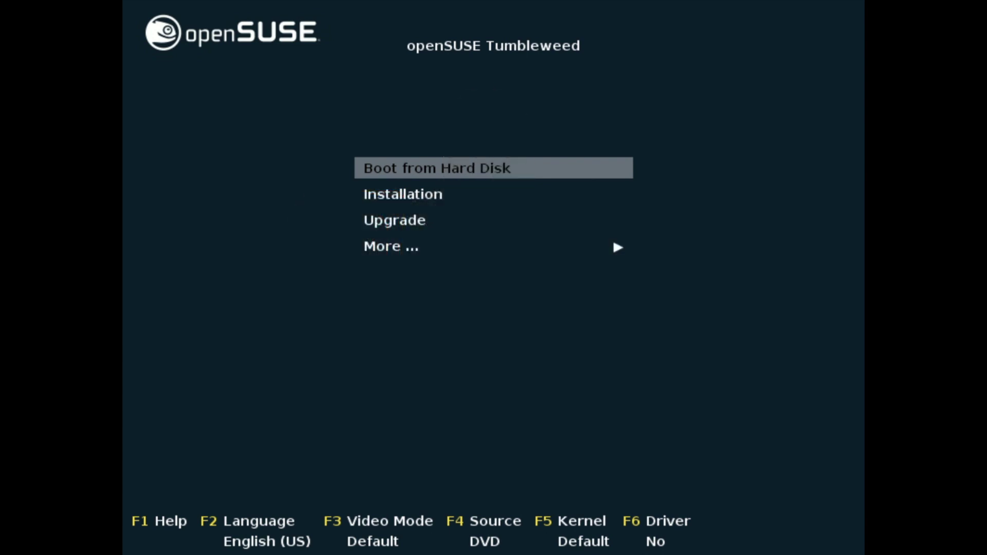
Boot the Installation entry from the openSUSE boot menu
key(Down)
key(Up)
key(Down)
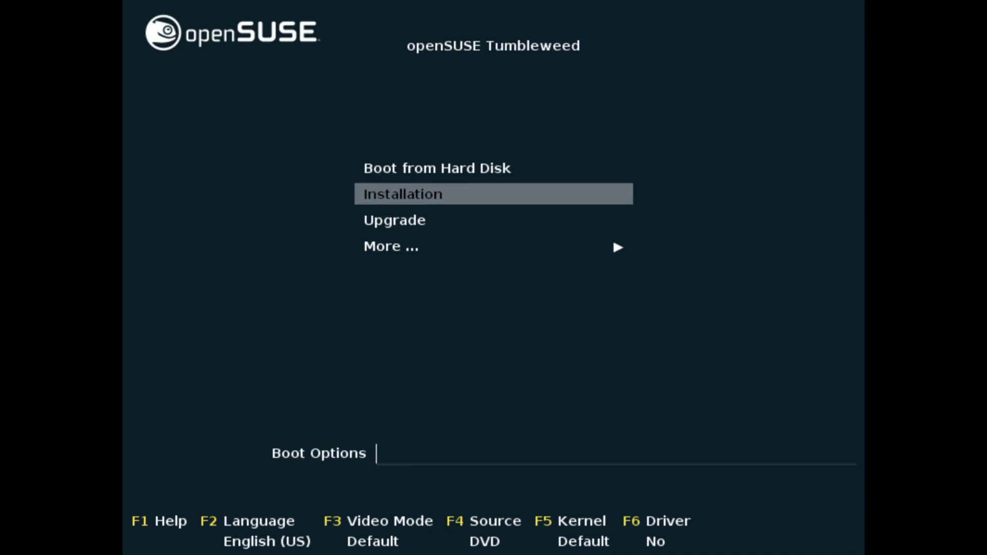
key(Return)
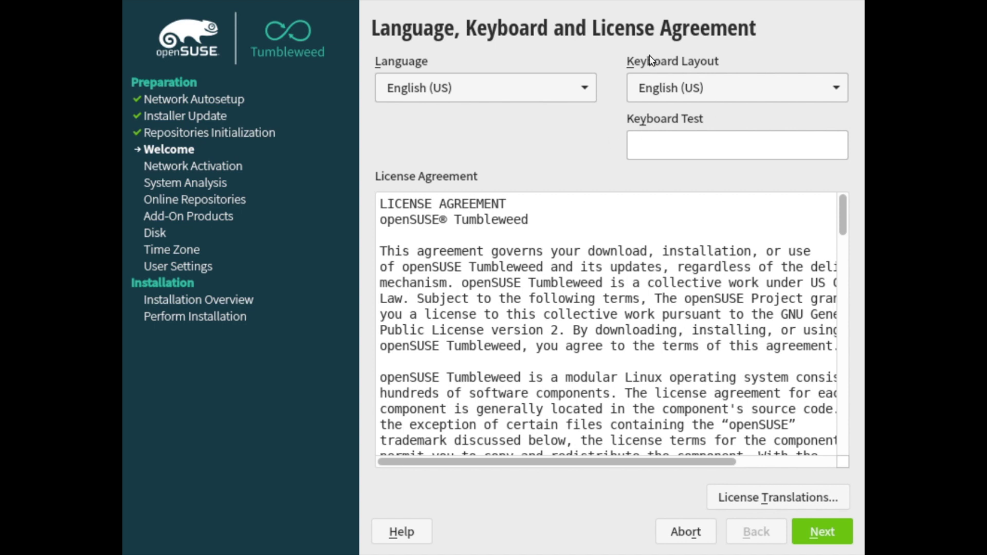
Test the English (US) layout with 'qwerty', clear it, scroll the license, and continue
click(678, 149)
text(qwerty)
drag(718, 149, 619, 142)
key(BackSpace)
drag(845, 235, 845, 455)
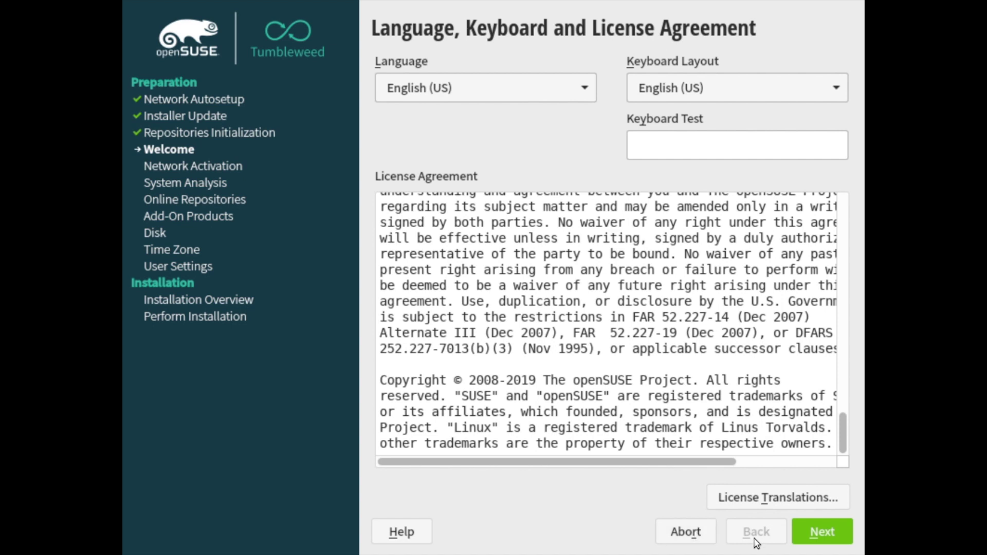
click(824, 539)
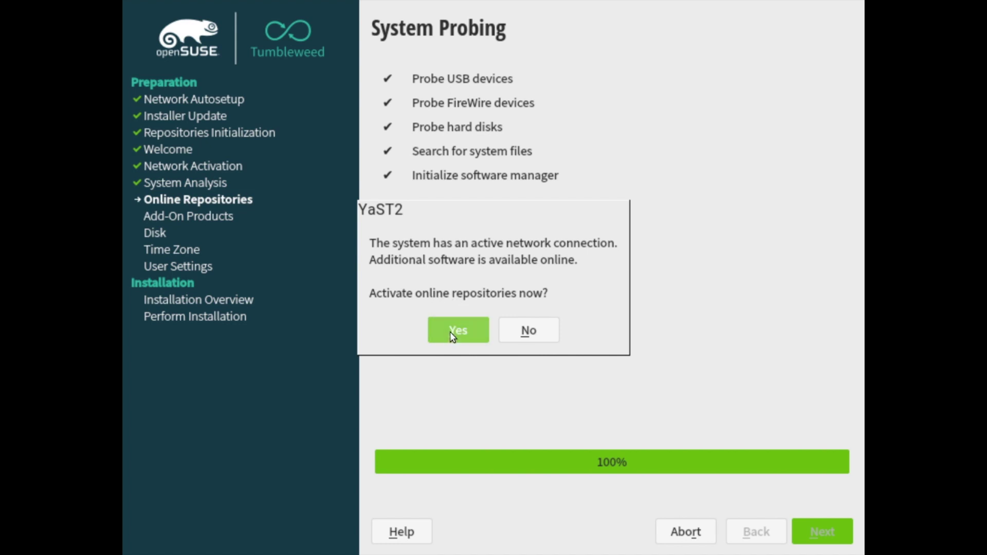
Answer Yes to activating the online repositories
click(451, 332)
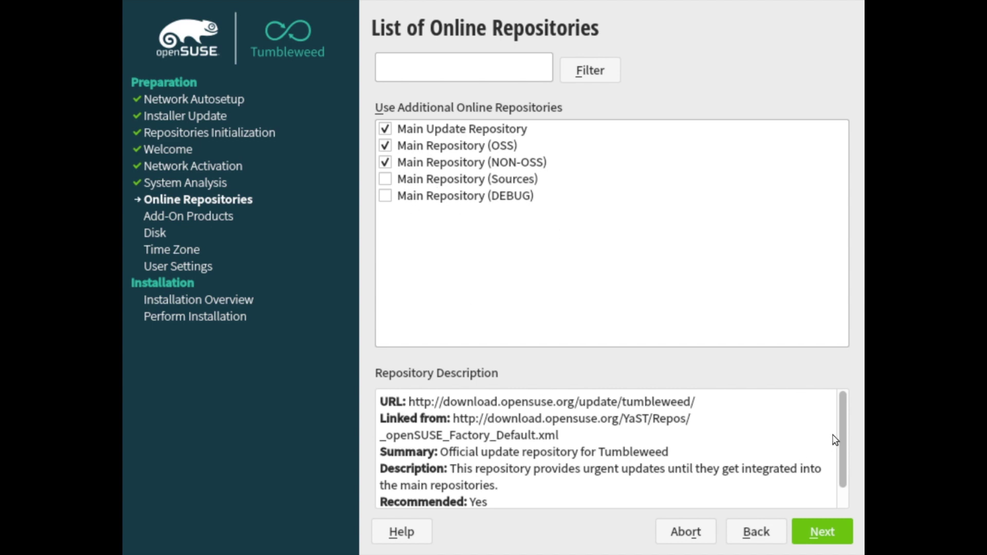
Confirm the Main Update, Main (OSS) and Main (NON-OSS) online repositories as selected
drag(843, 439, 825, 496)
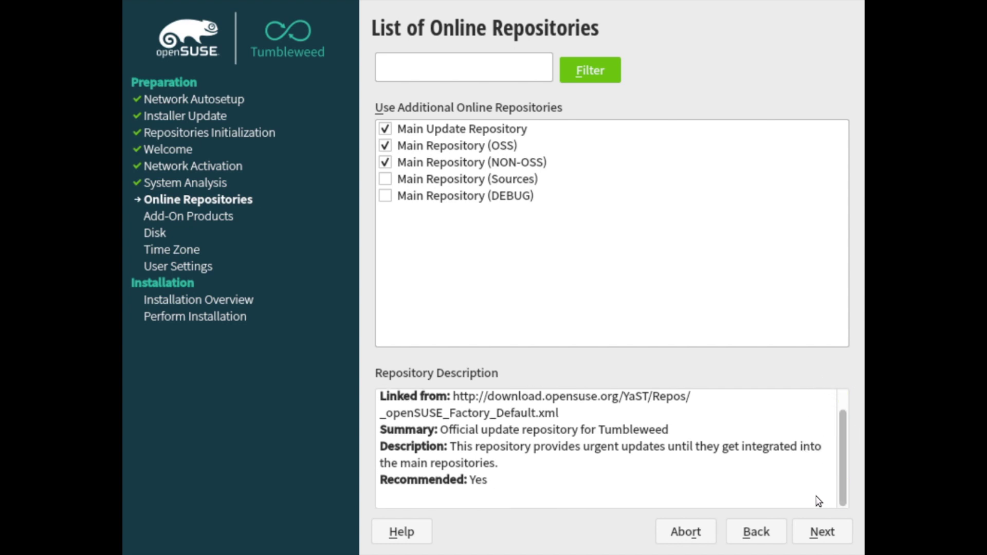
click(806, 534)
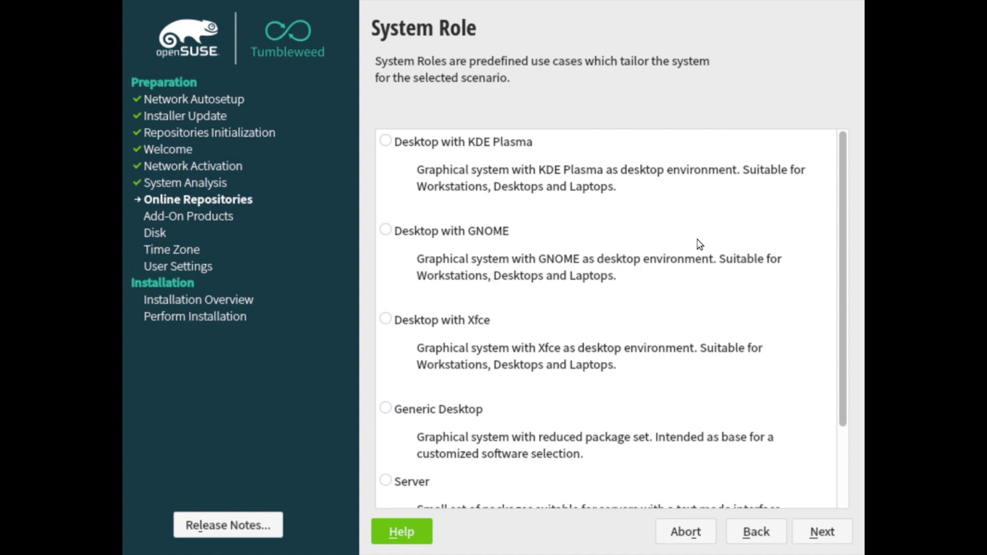
Pick Desktop with KDE Plasma from the system role list and continue
scroll(699, 244, down, 3)
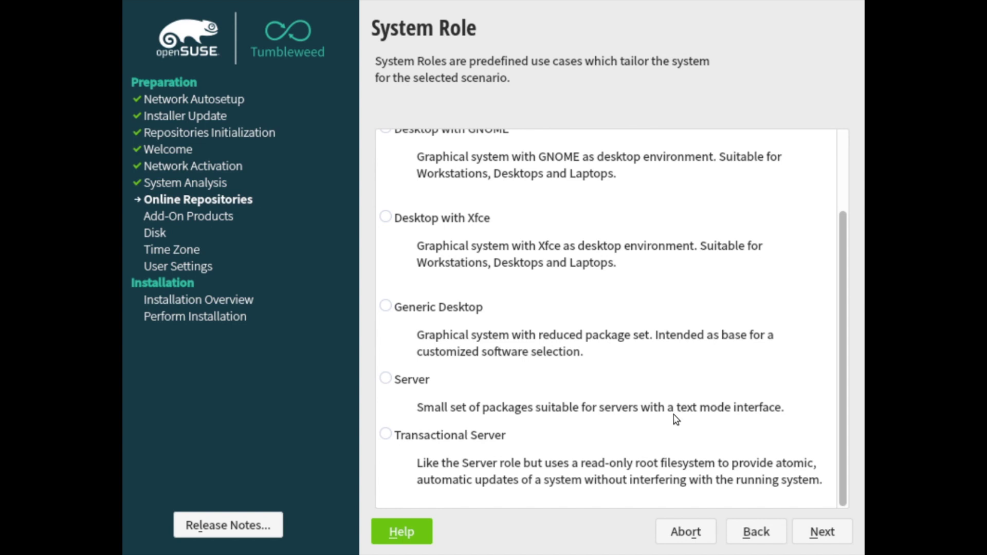
scroll(566, 408, up, 3)
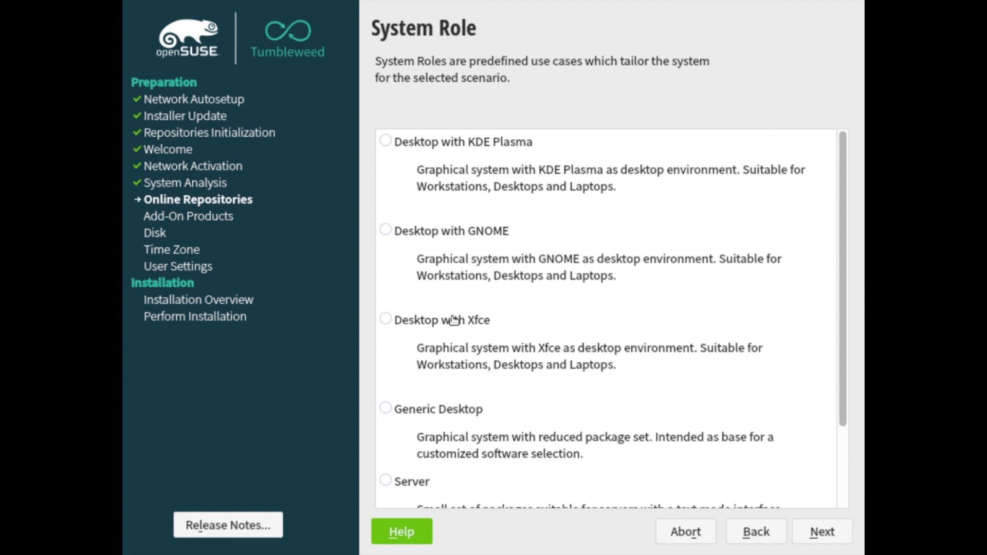
scroll(453, 319, down, 3)
scroll(453, 319, up, 3)
click(445, 145)
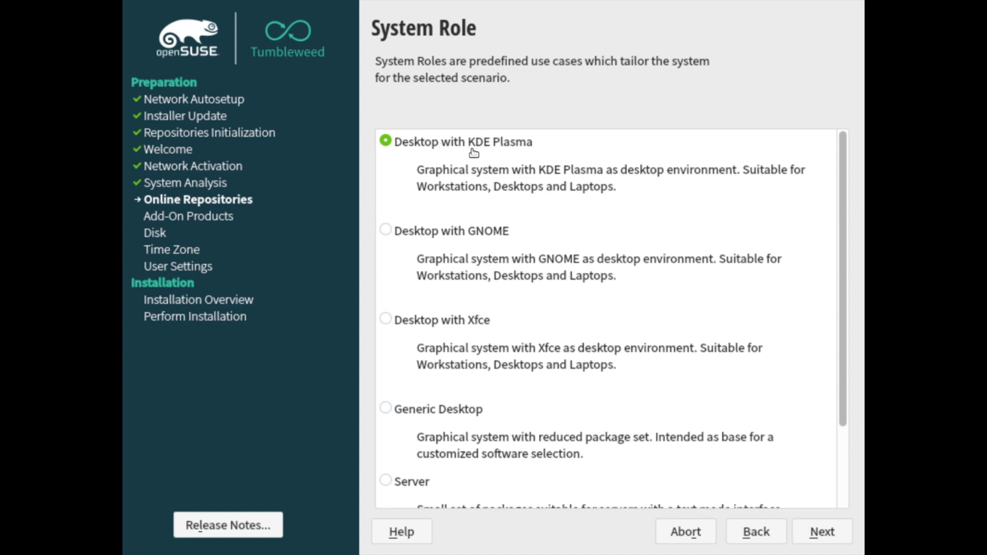
click(838, 536)
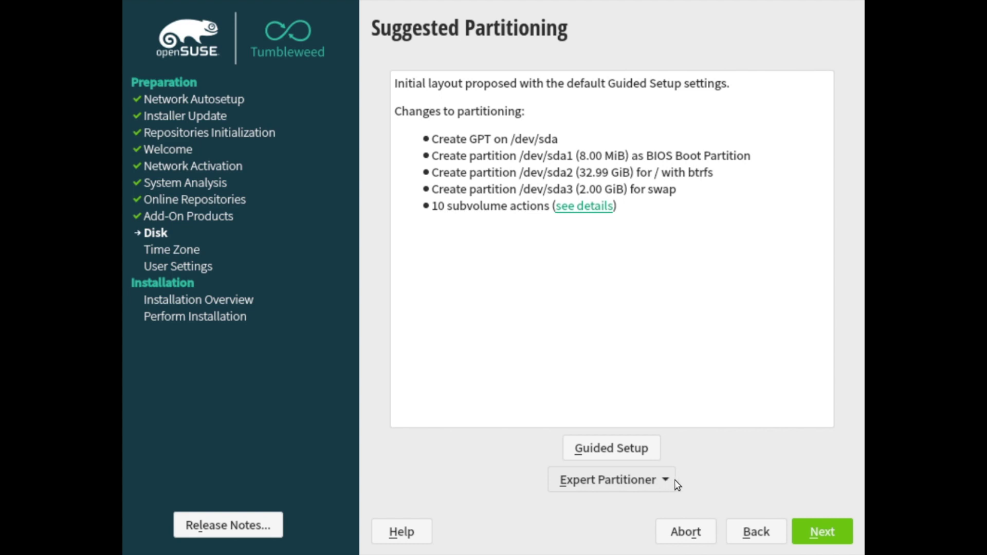
Accept the suggested GPT layout with 32.99 GiB btrfs root and 2 GiB swap
click(824, 530)
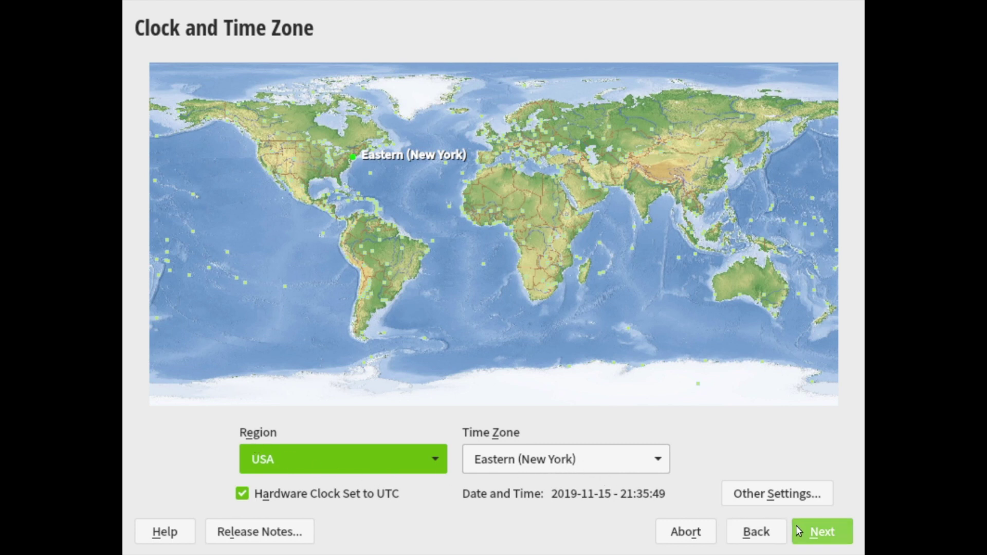
Accept Region USA, time zone Eastern (New York), with hardware clock on UTC
click(823, 532)
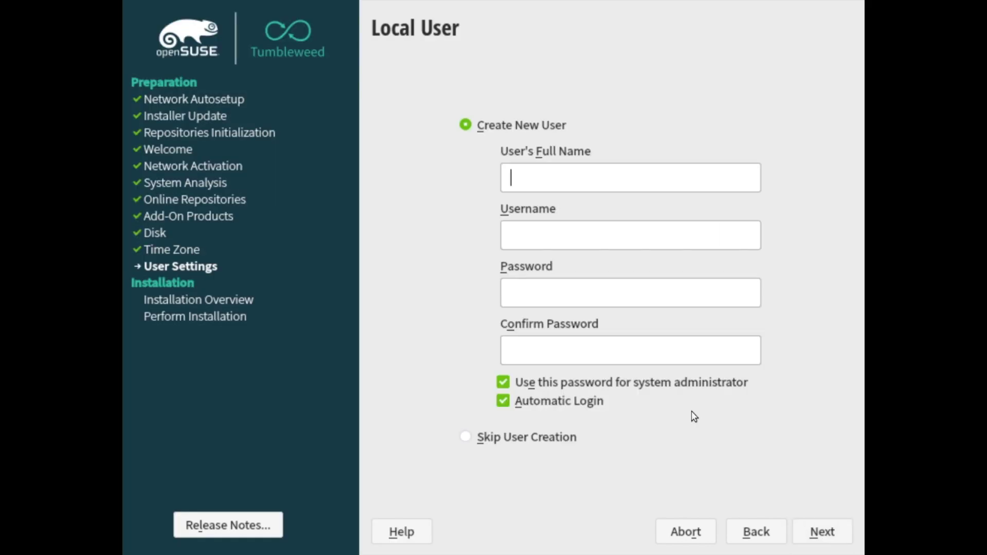
Create the local user with full name and password, accepting the weak-password warning
click(605, 186)
text(savvynik)
key(Tab)
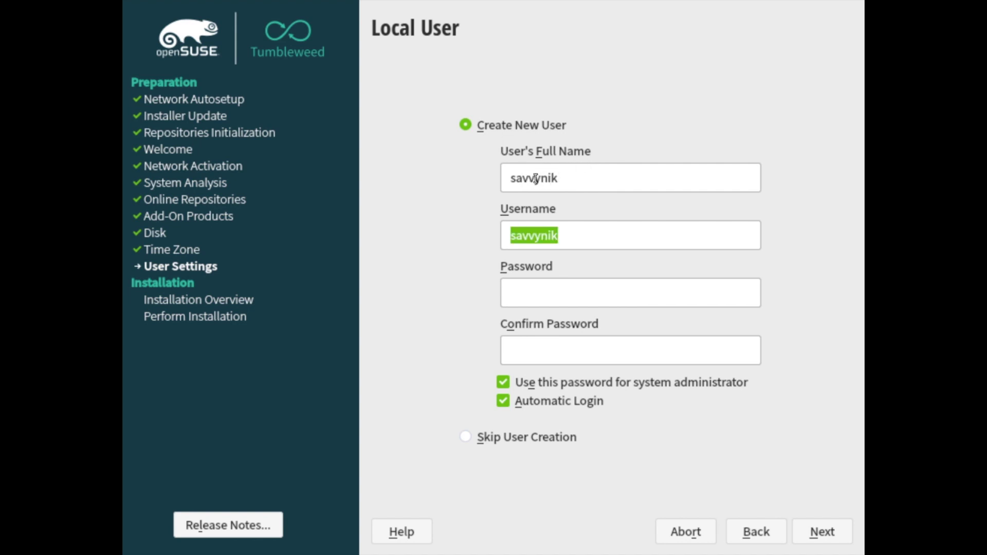
click(552, 295)
text(••••)
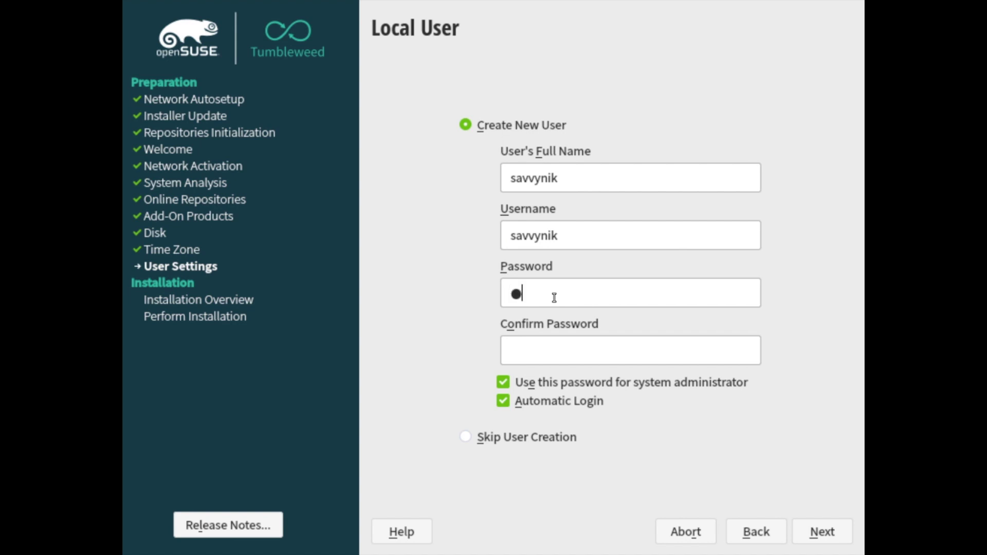
text(••••)
key(Tab)
text(•••••••)
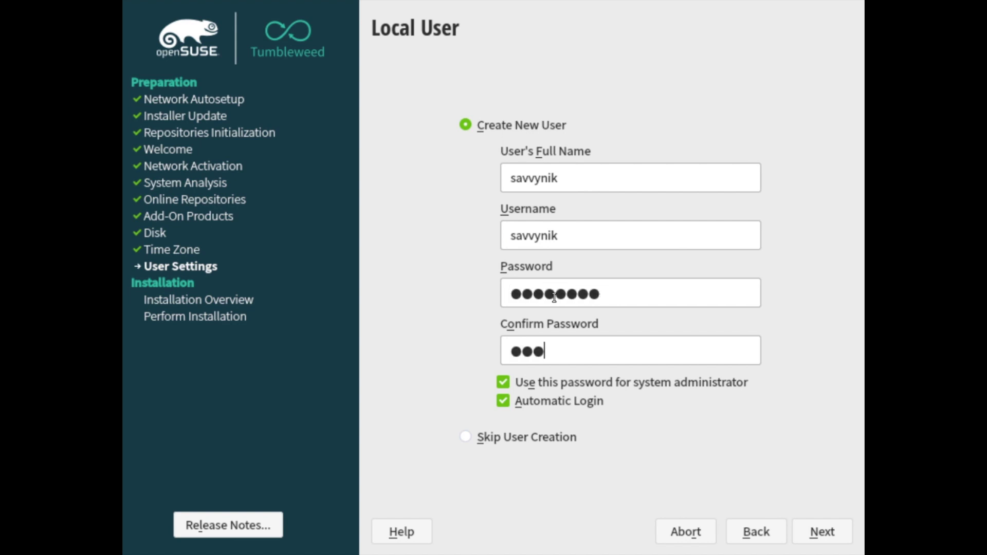
text(•)
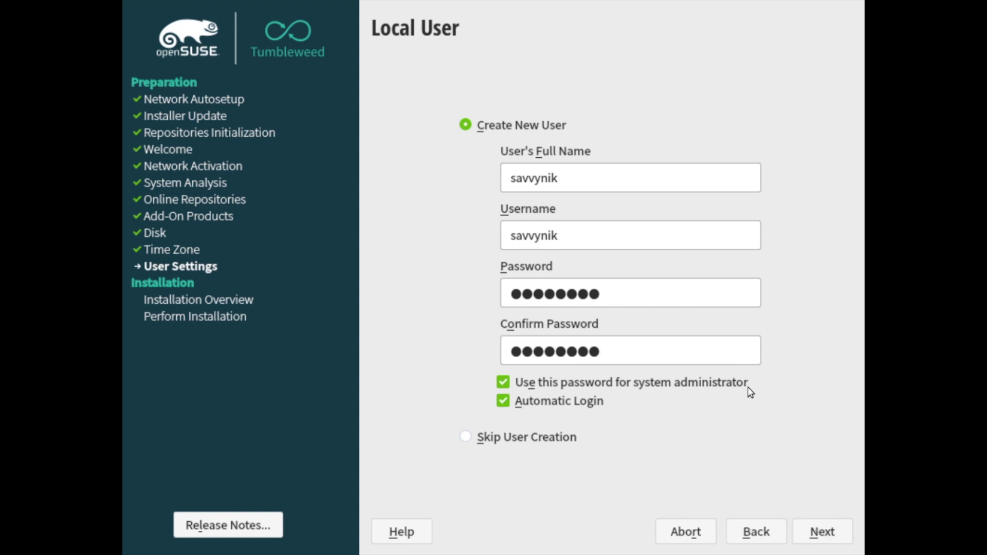
click(821, 533)
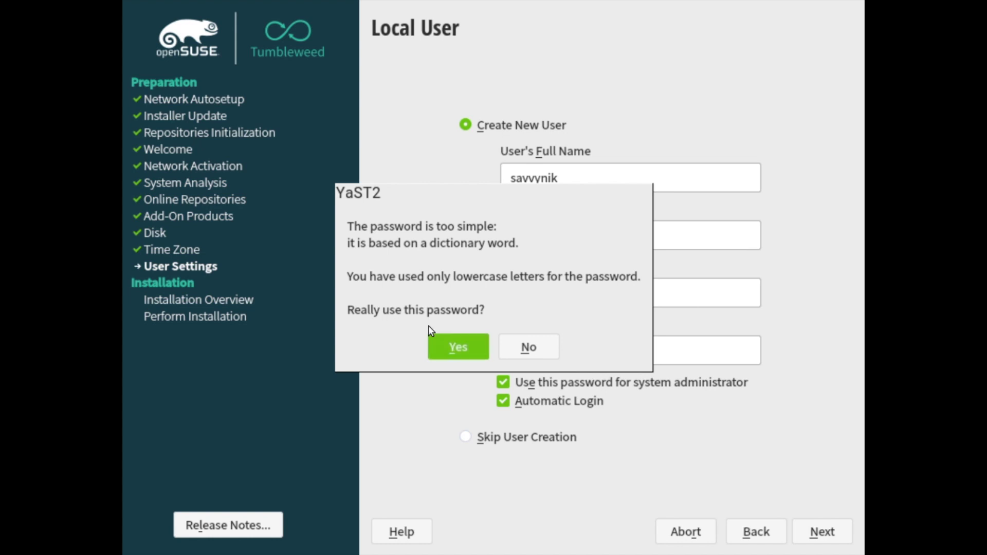
click(454, 349)
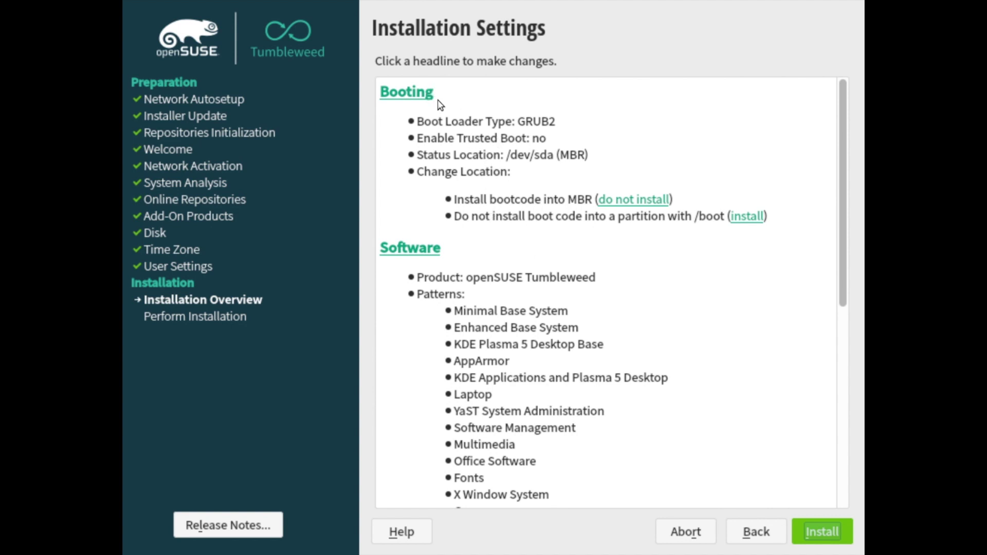
Review the Installation Settings summary (GRUB2, KDE Plasma patterns) and choose Install
scroll(491, 341, down, 8)
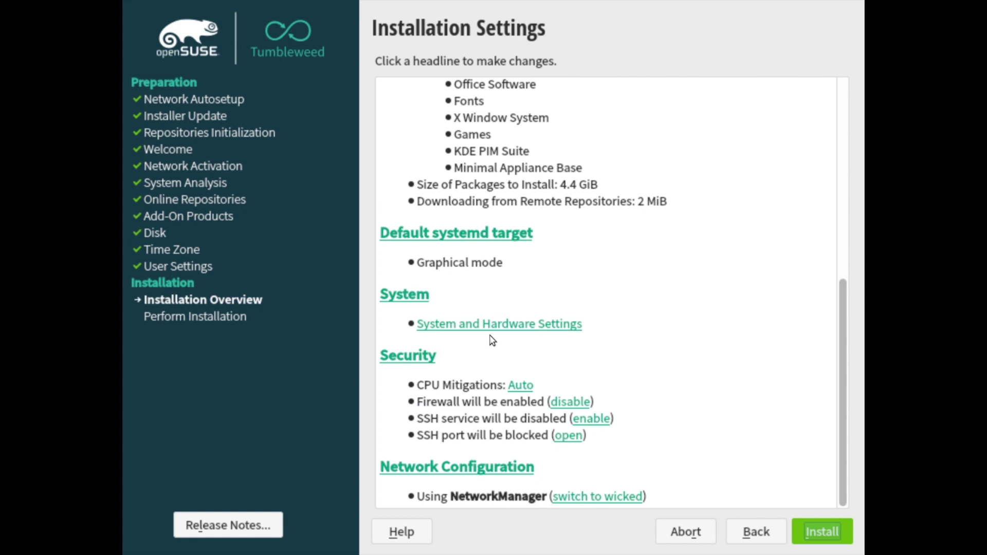
scroll(492, 341, up, 7)
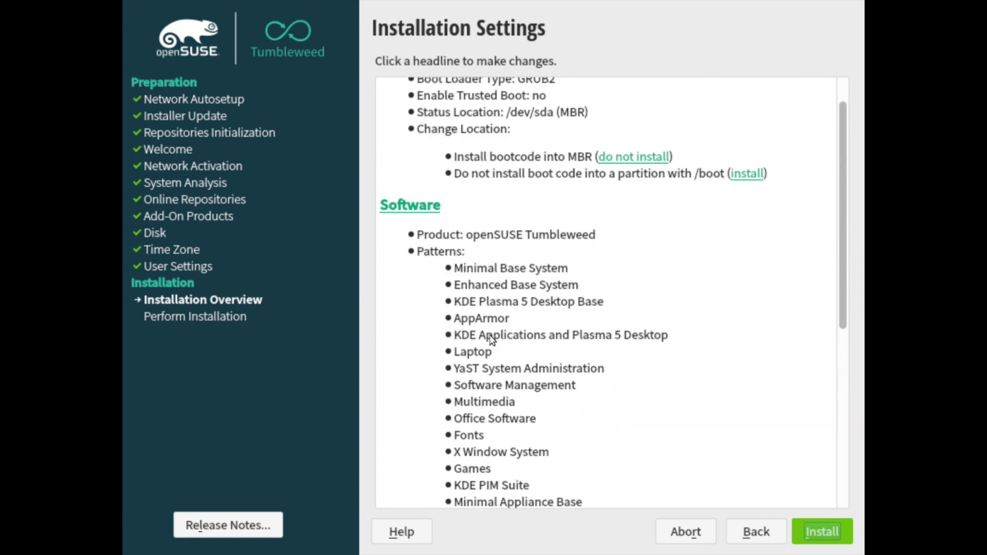
scroll(491, 340, up, 1)
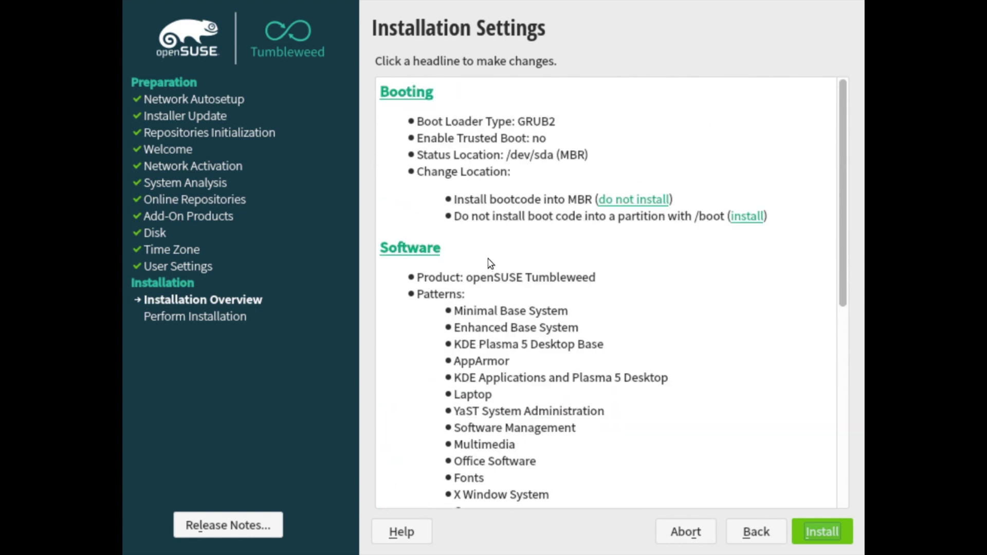
scroll(496, 332, down, 8)
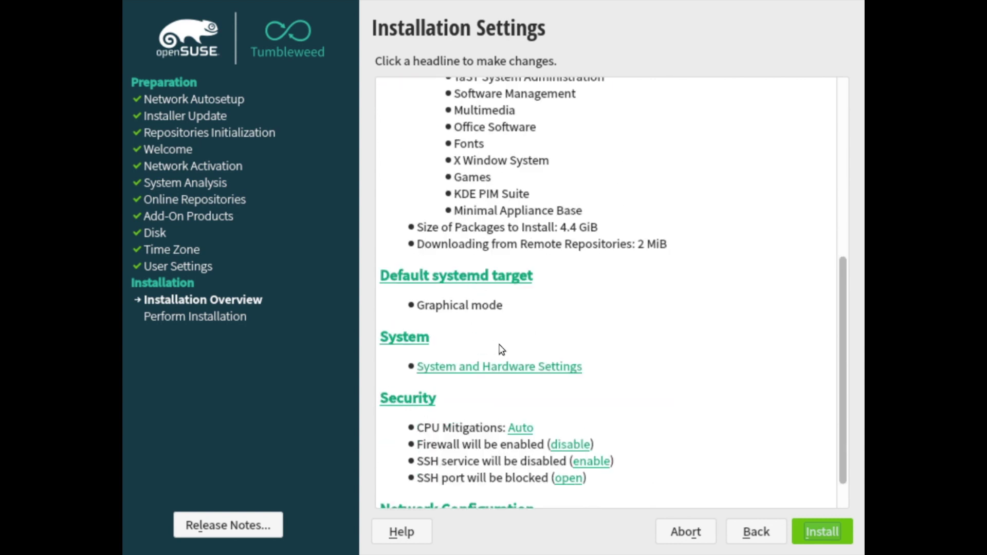
scroll(502, 360, down, 1)
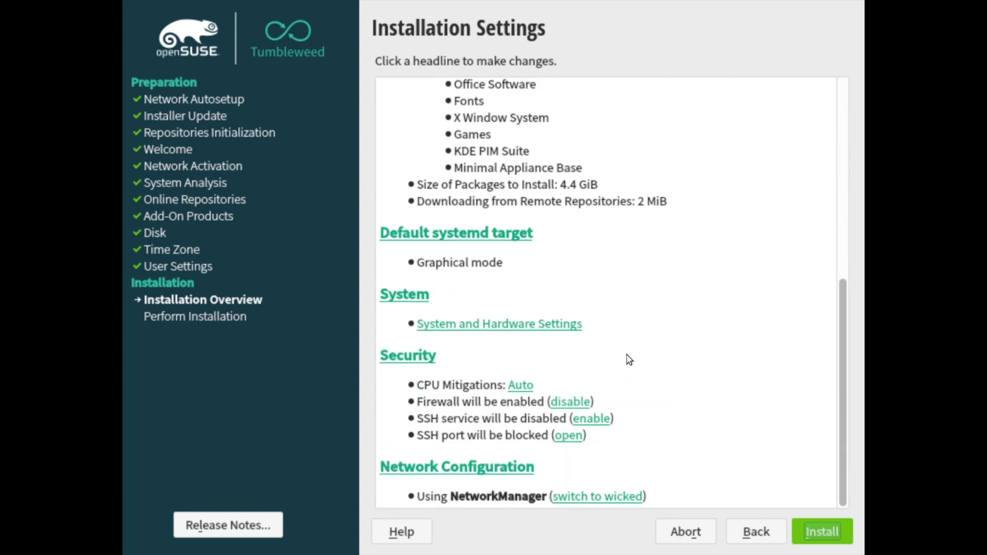
scroll(634, 355, up, 9)
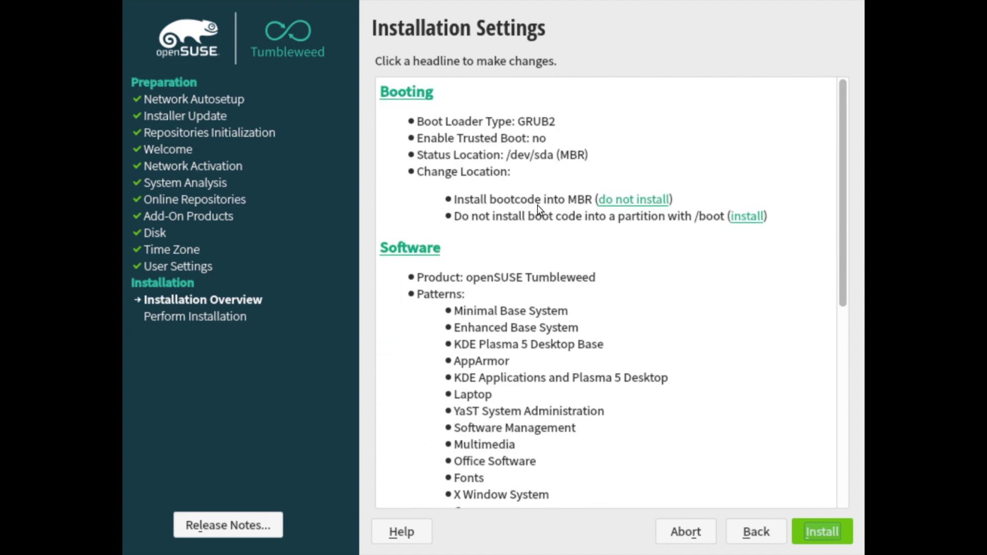
scroll(518, 275, down, 1)
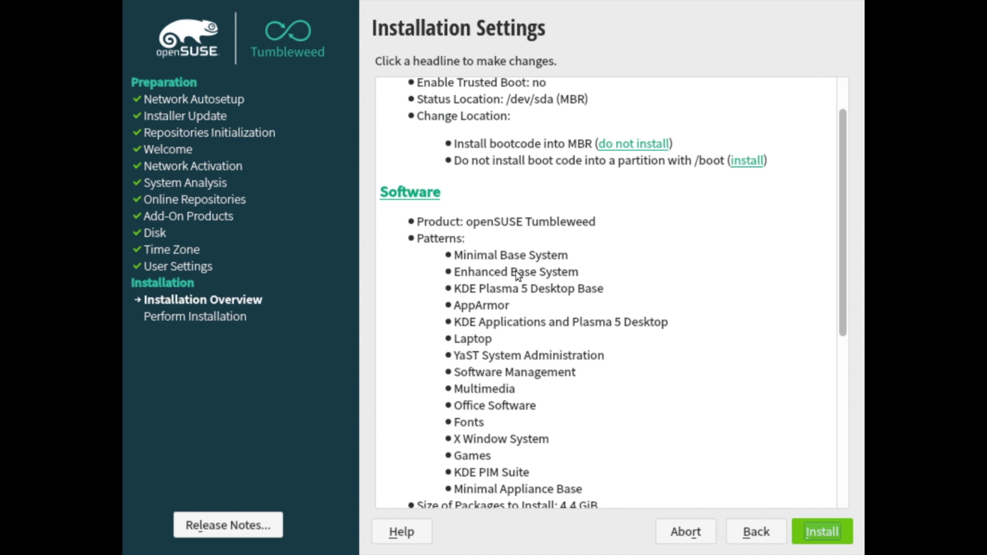
scroll(524, 390, down, 6)
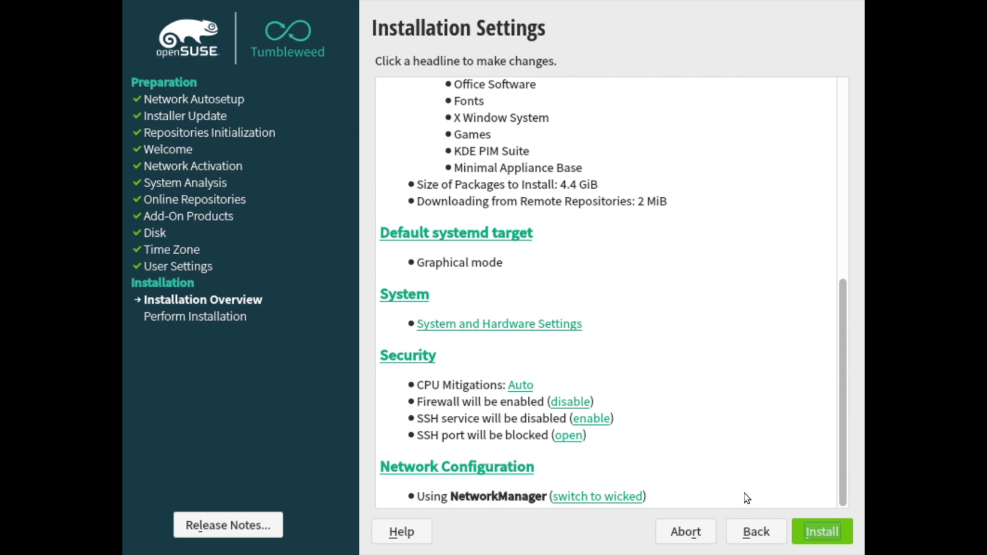
click(810, 531)
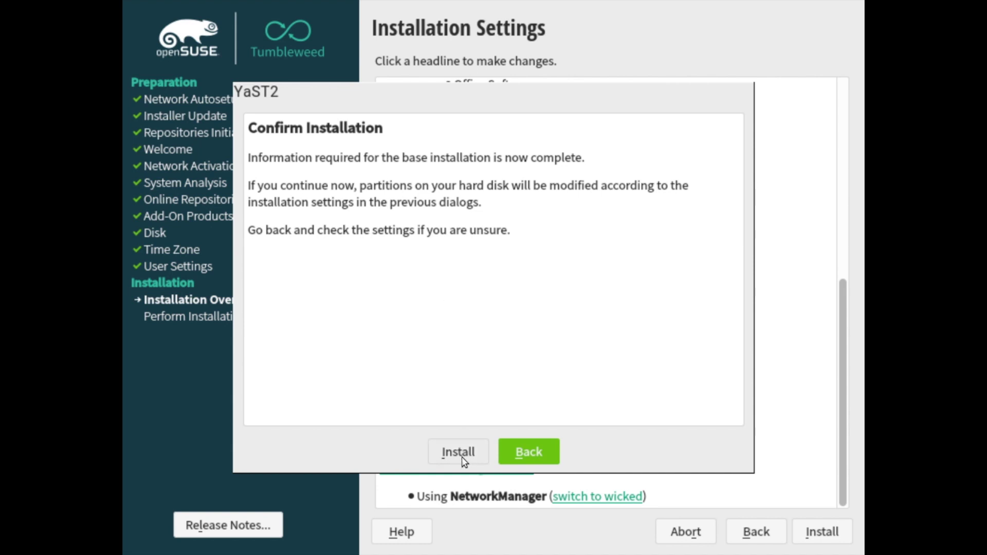
Confirm the installation, allowing the hard disk partitions to be modified
click(448, 453)
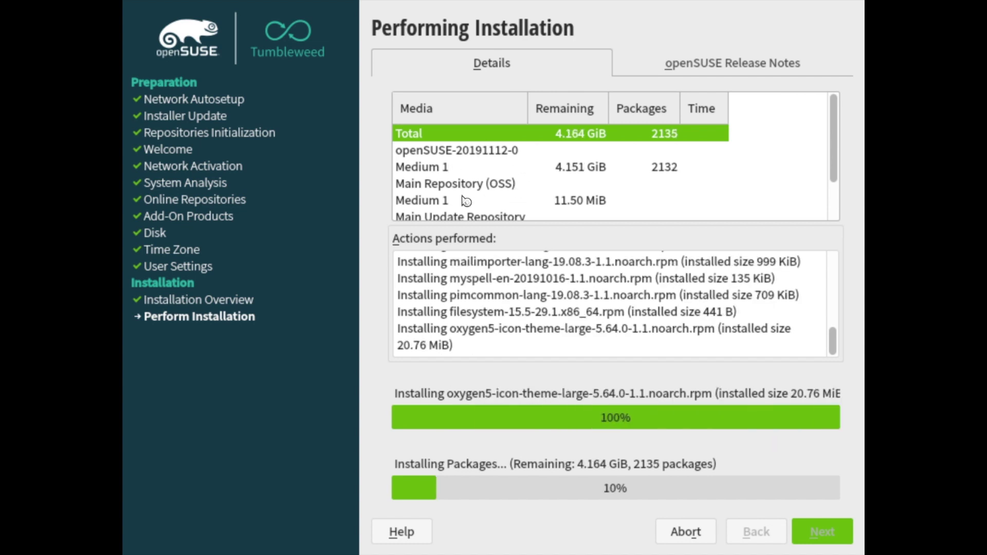
Scroll the media table to check remaining package sizes as installation progresses
scroll(467, 201, down, 1)
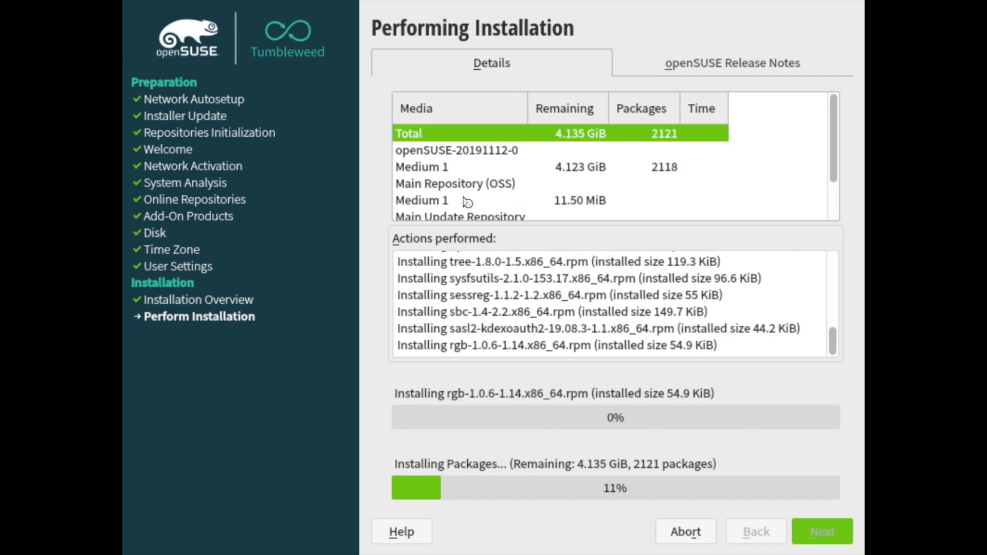
scroll(467, 201, up, 1)
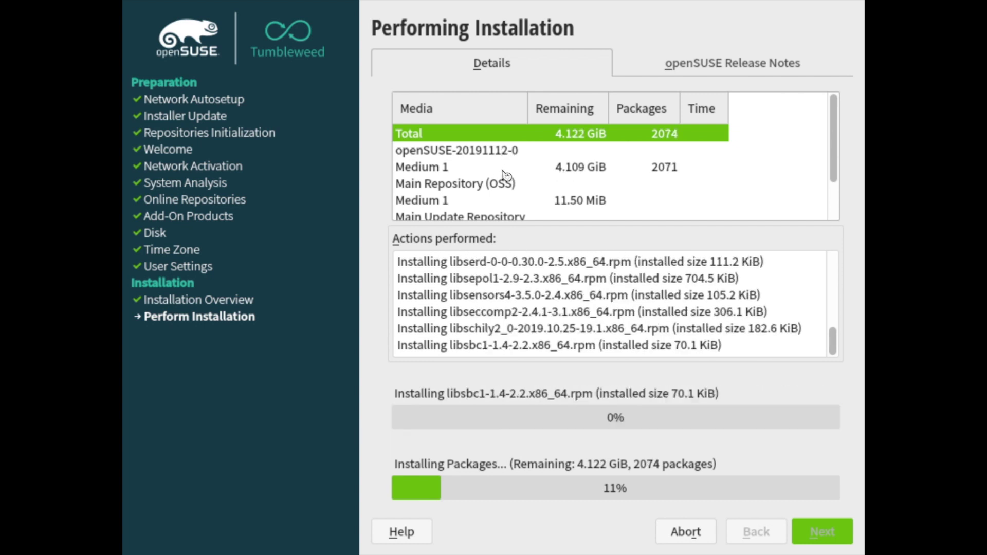
scroll(507, 180, down, 1)
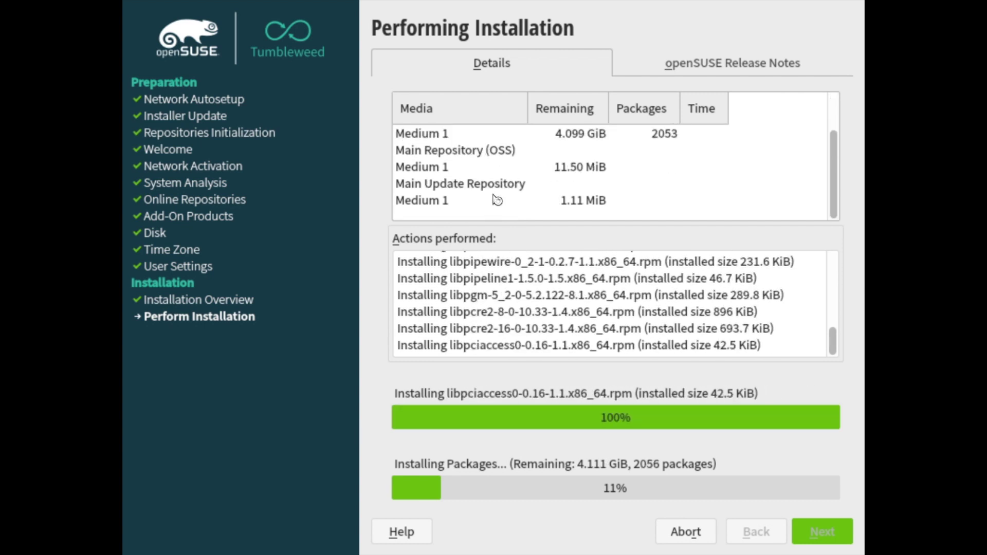
scroll(504, 185, up, 1)
scroll(531, 180, down, 1)
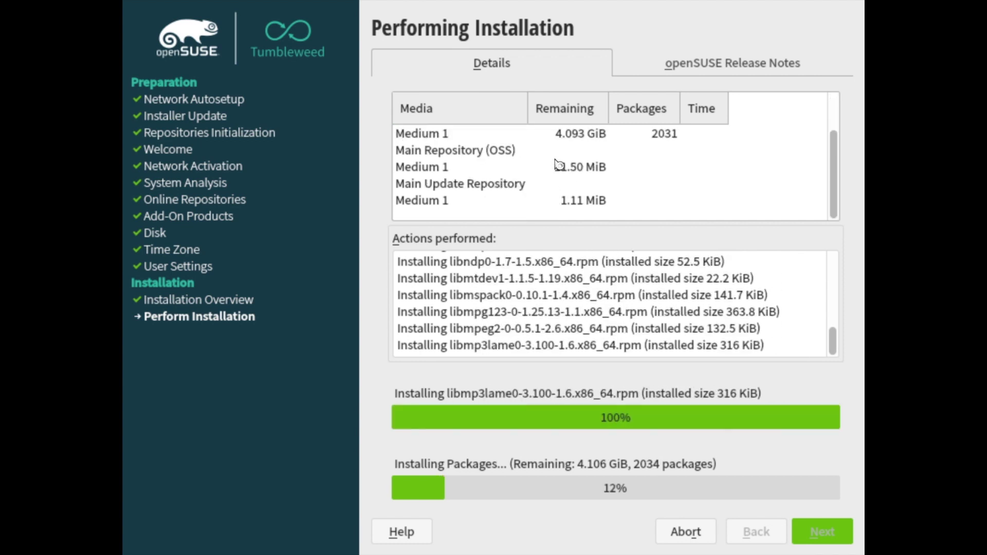
scroll(540, 154, up, 1)
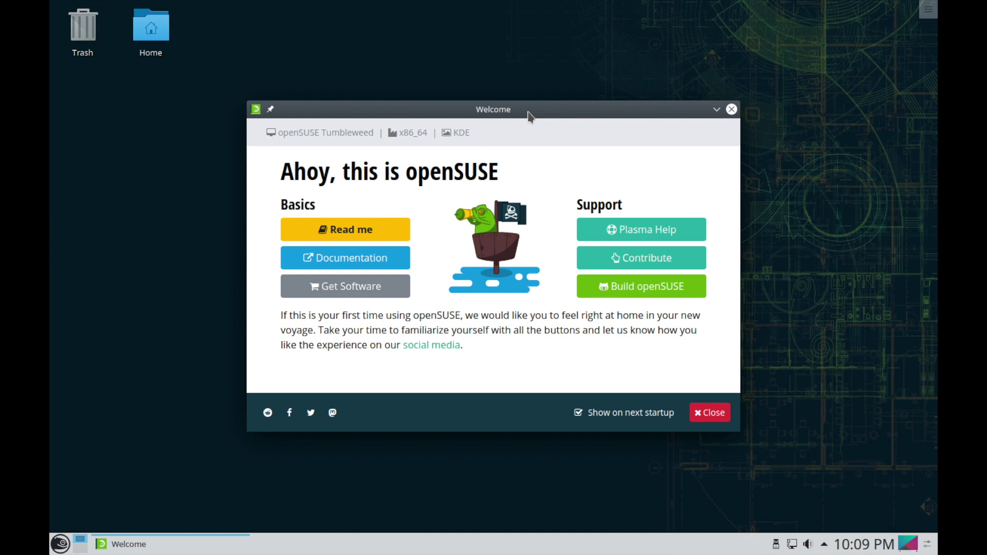
Close the openSUSE Welcome window, leaving the Plasma desktop with Trash and Home icons
click(719, 408)
drag(463, 204, 274, 221)
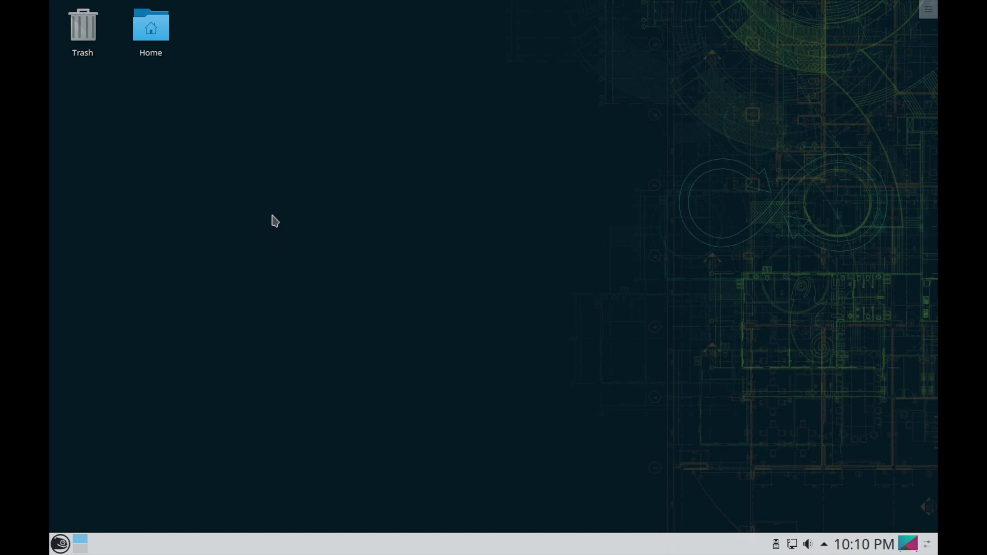
click(928, 10)
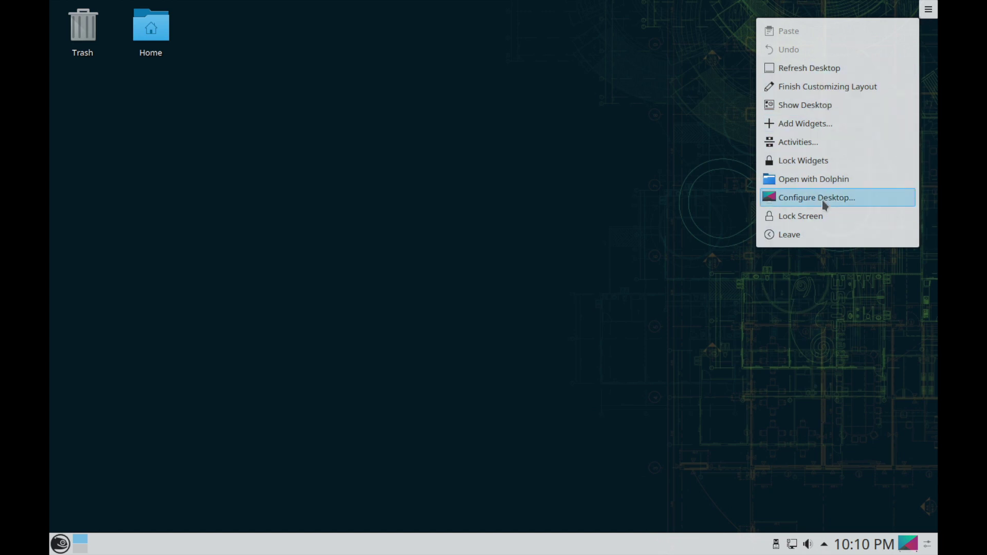
click(580, 202)
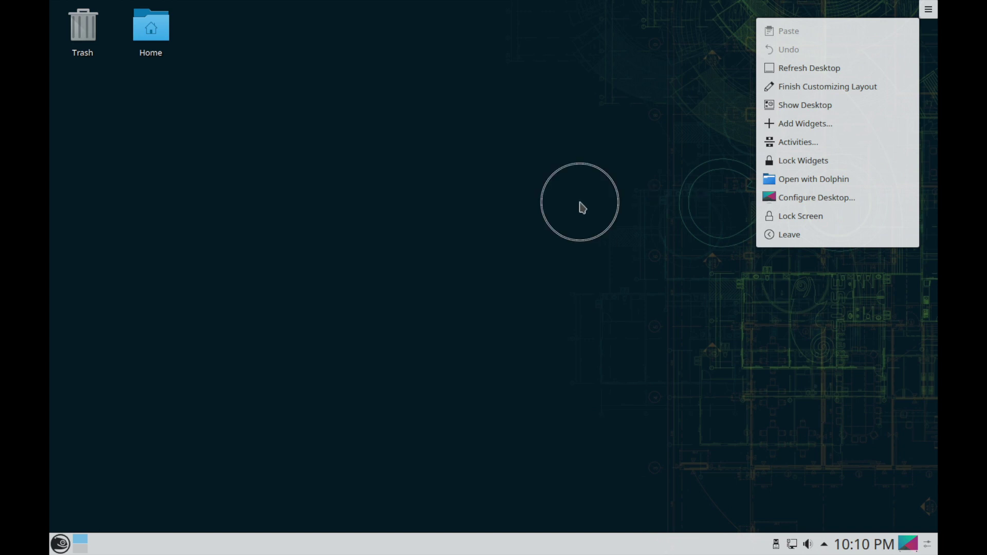
click(518, 173)
click(471, 182)
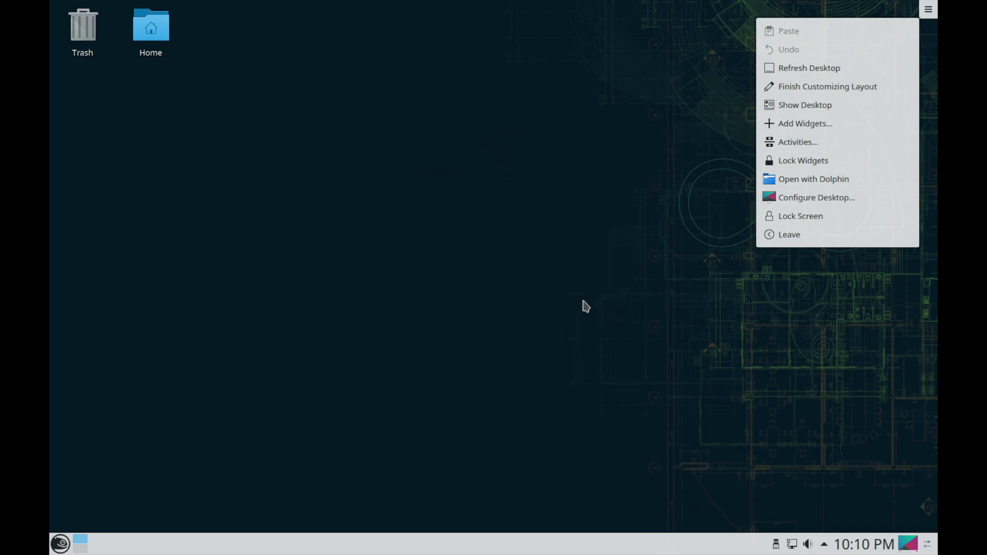
click(641, 188)
click(519, 265)
click(318, 287)
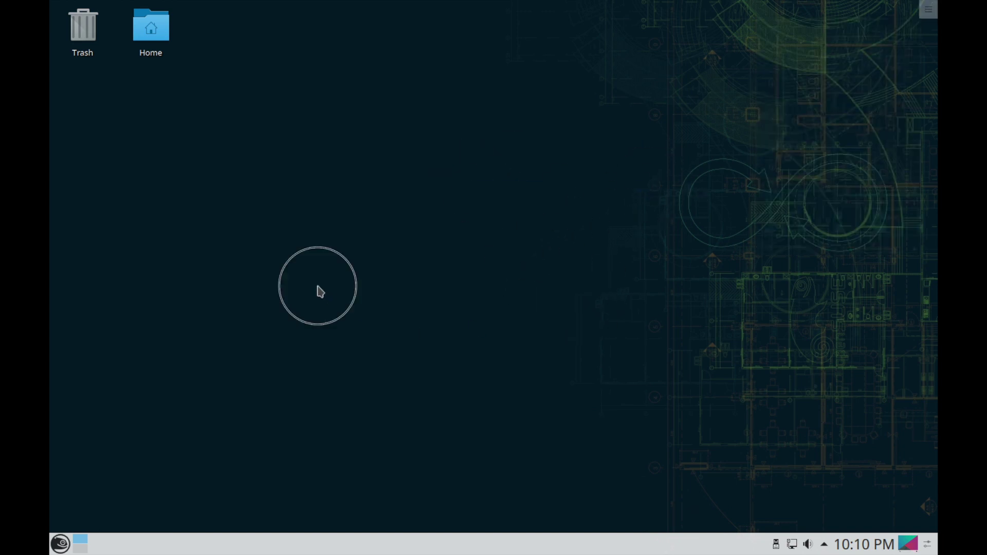
click(572, 176)
click(637, 159)
click(221, 115)
drag(225, 113, 190, 97)
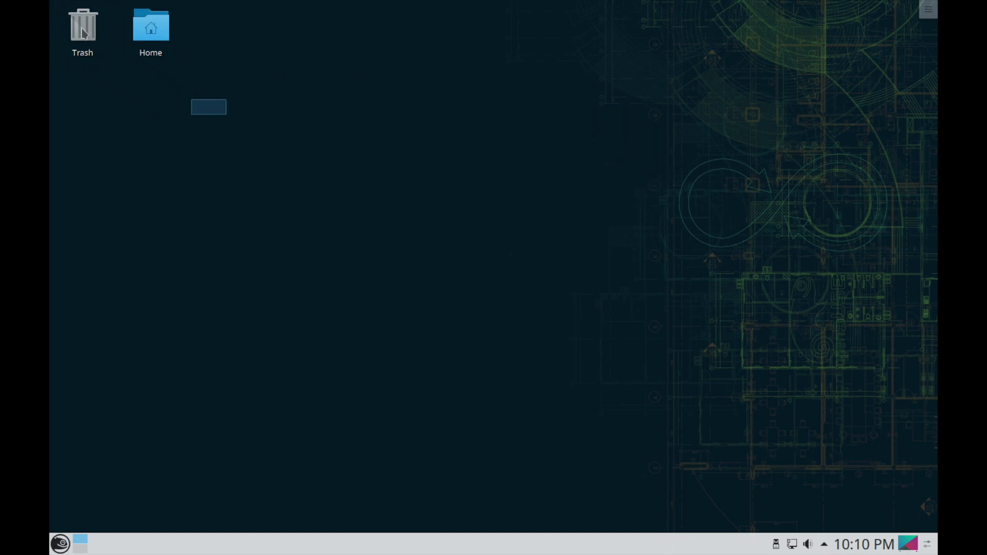
key(ctrl+a)
click(161, 101)
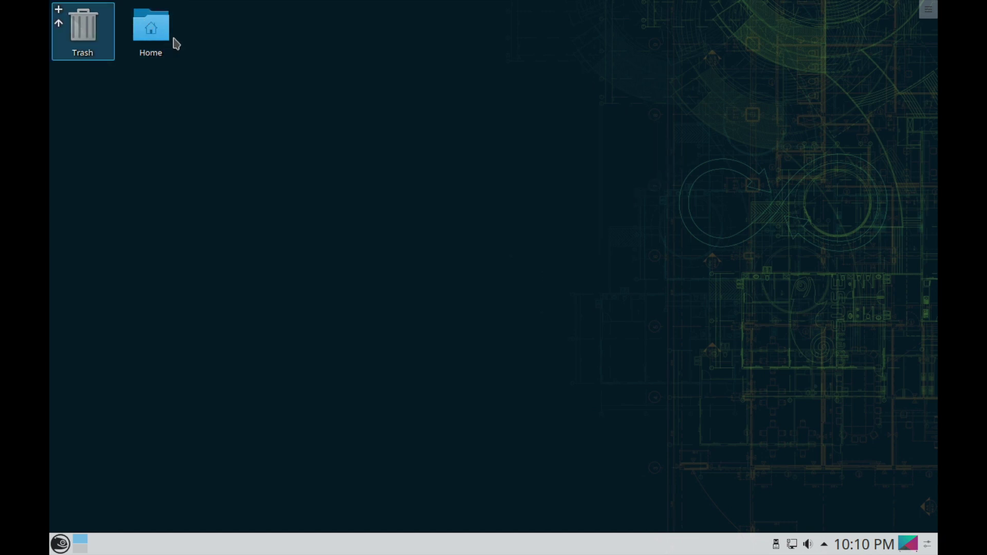
click(417, 206)
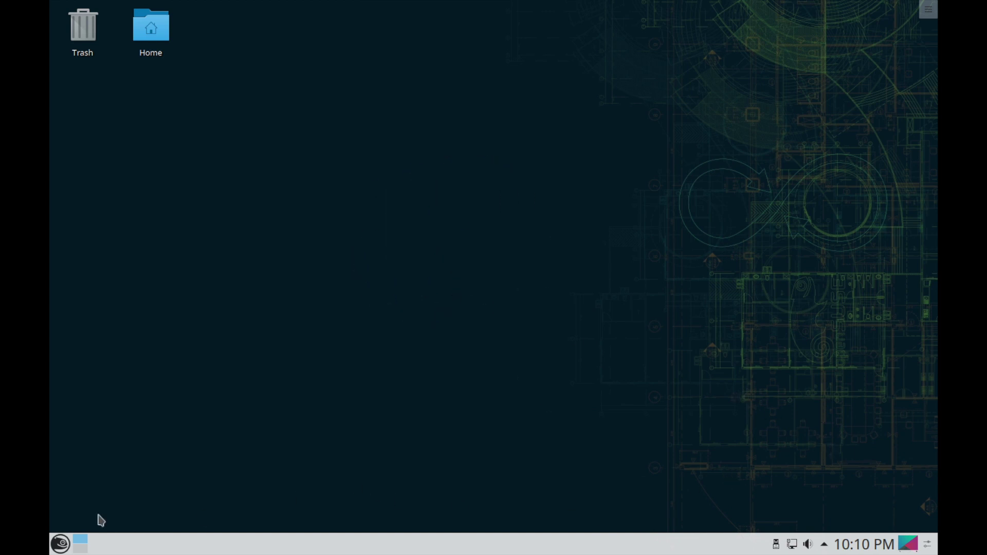
click(60, 544)
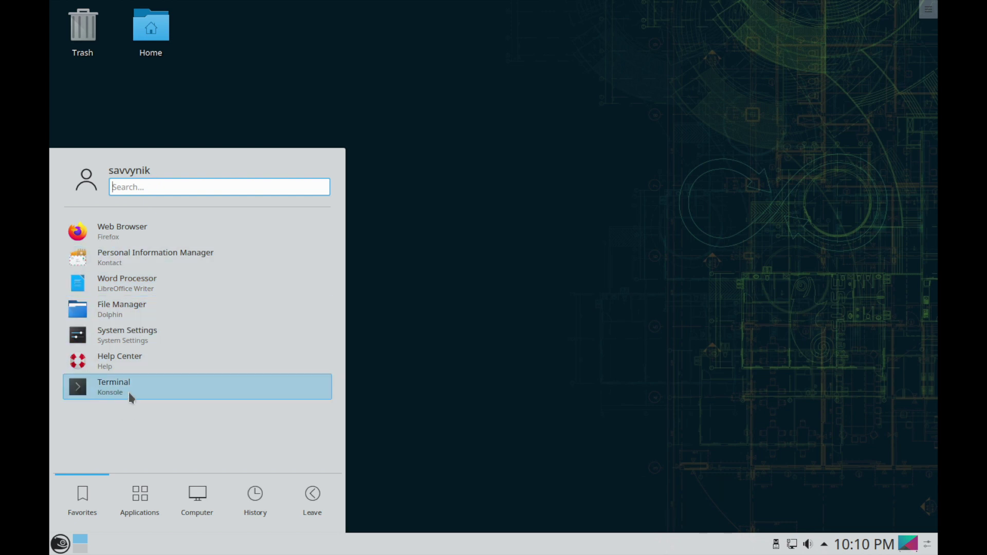
mouse_move(121, 511)
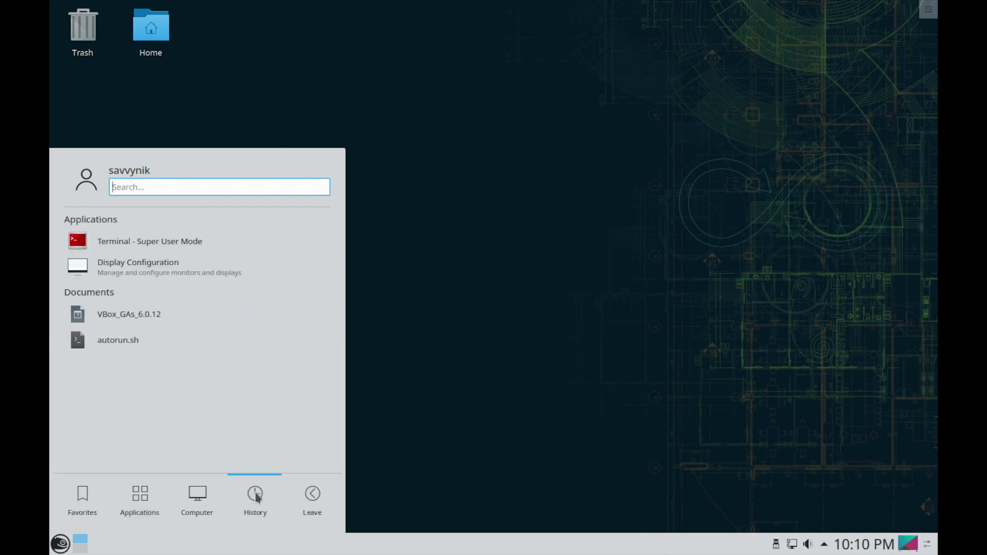
mouse_move(325, 476)
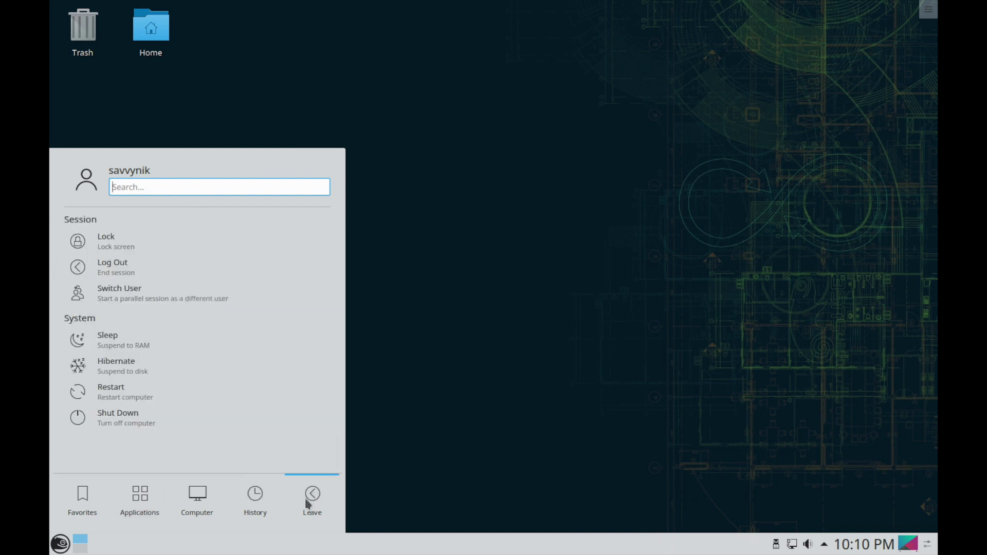
mouse_move(242, 503)
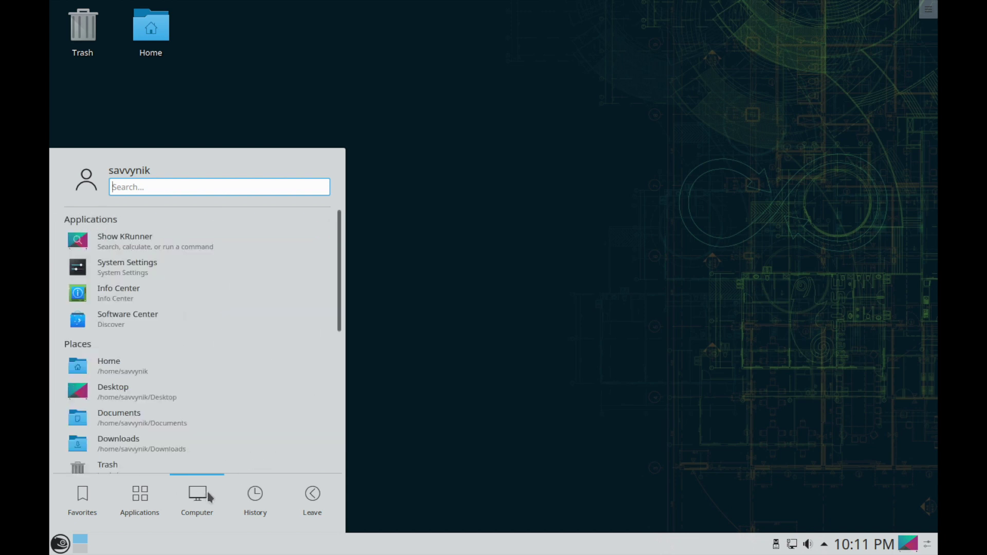
mouse_move(58, 507)
click(569, 405)
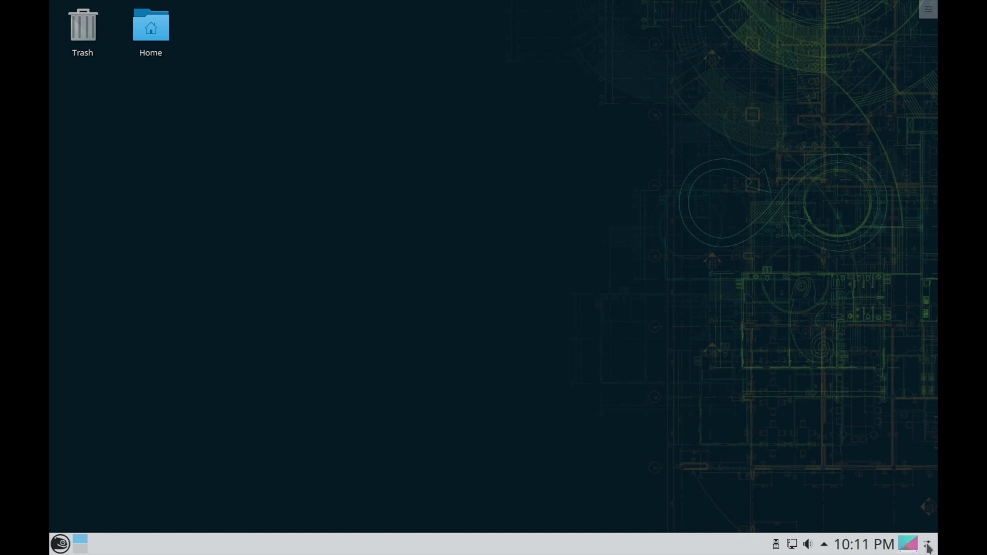
click(927, 546)
click(825, 546)
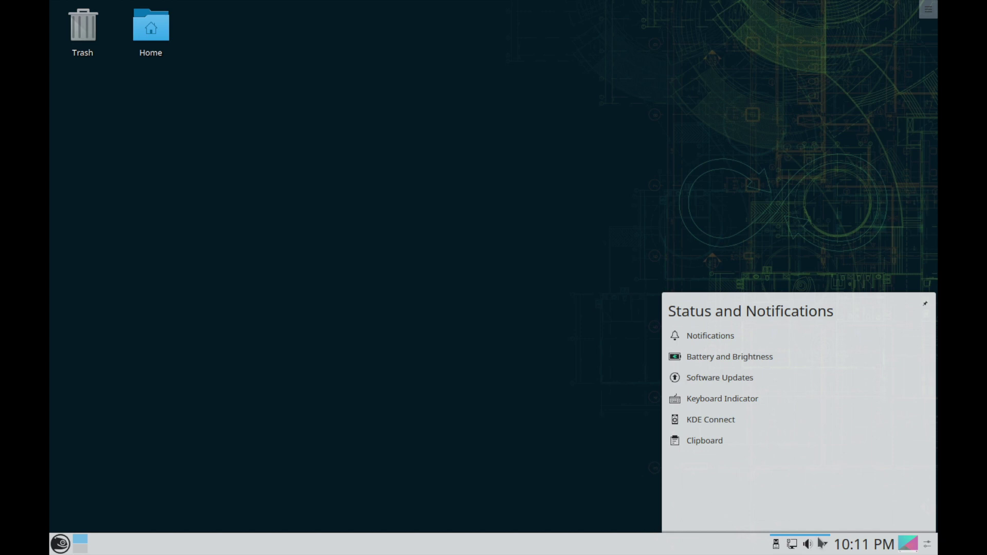
click(565, 403)
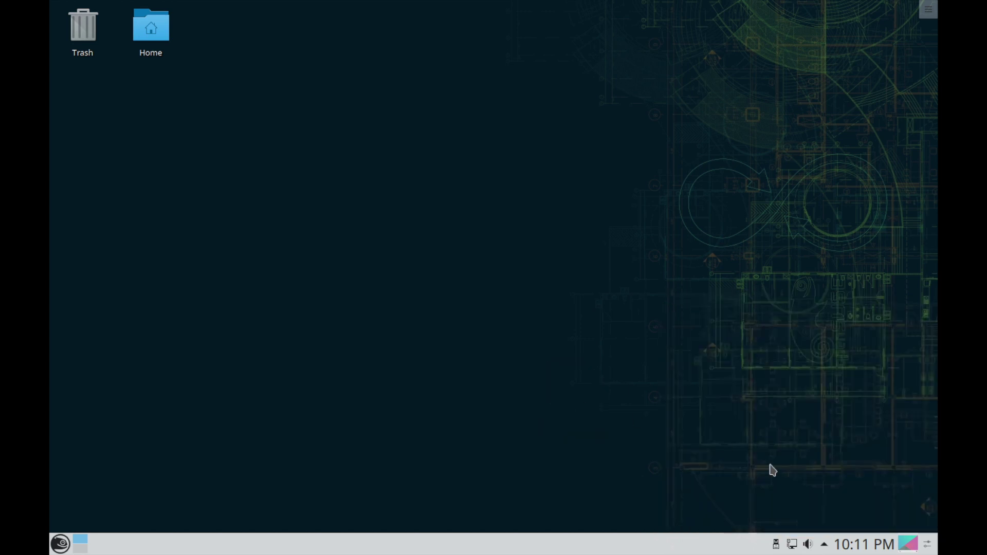
click(777, 544)
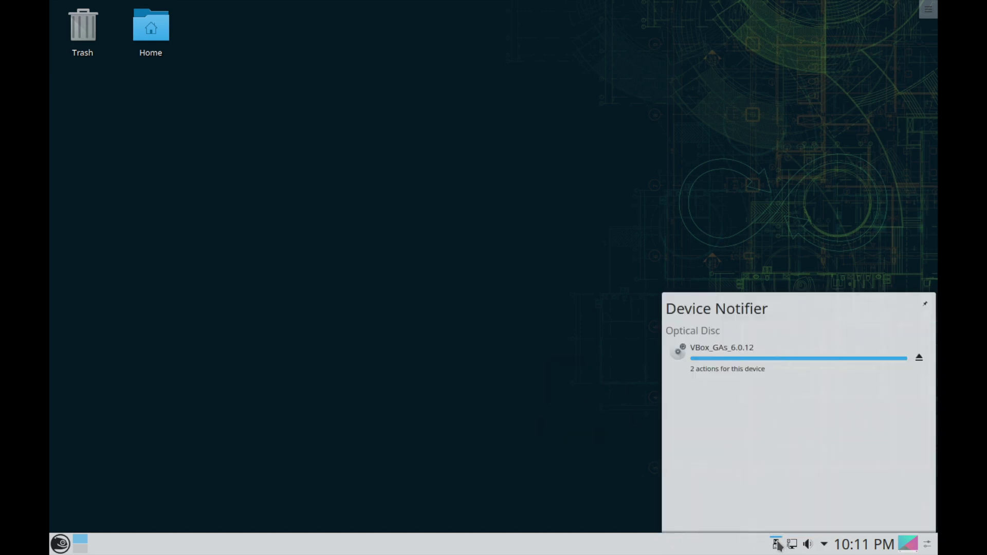
click(768, 243)
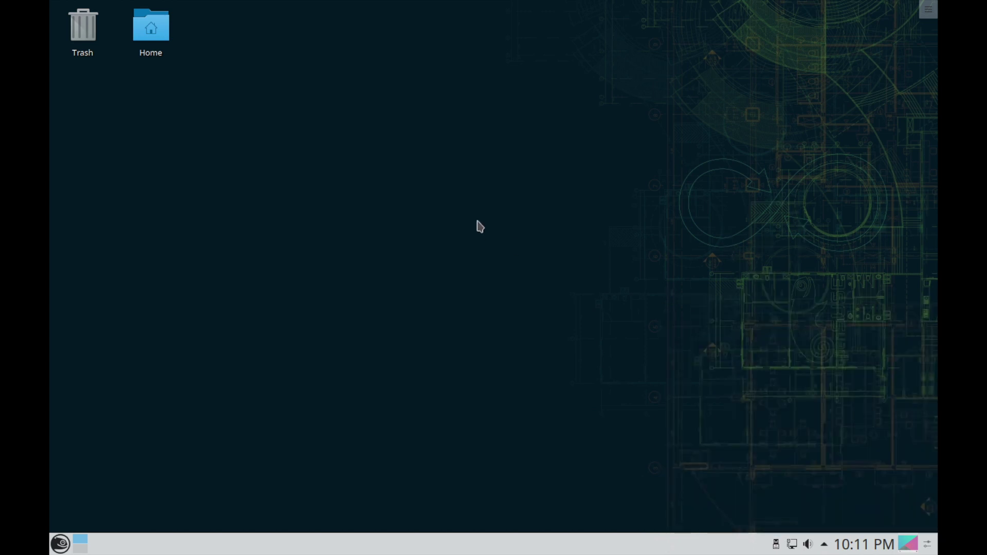